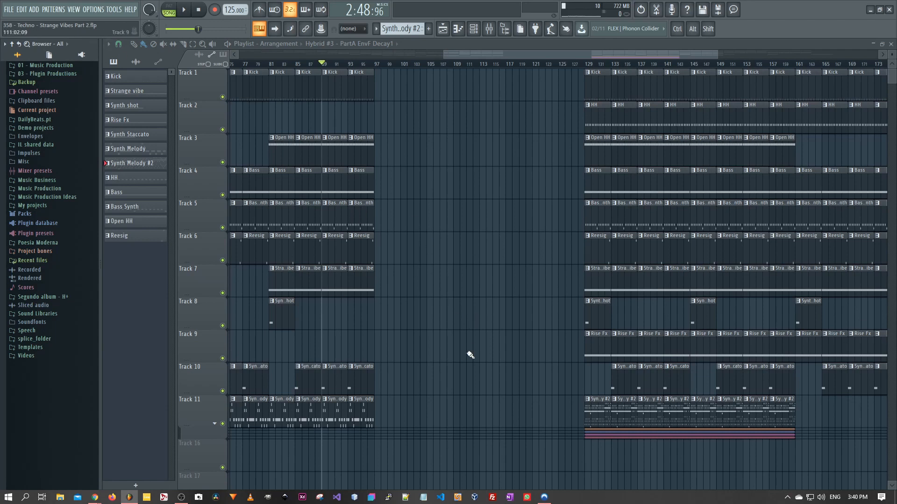
Play the section leading up to bar 97 and examine the empty gap in the playlist before bar 129
{"action": "scroll", "coordinate": [550, 351], "scroll_direction": "up", "scroll_amount": 3}
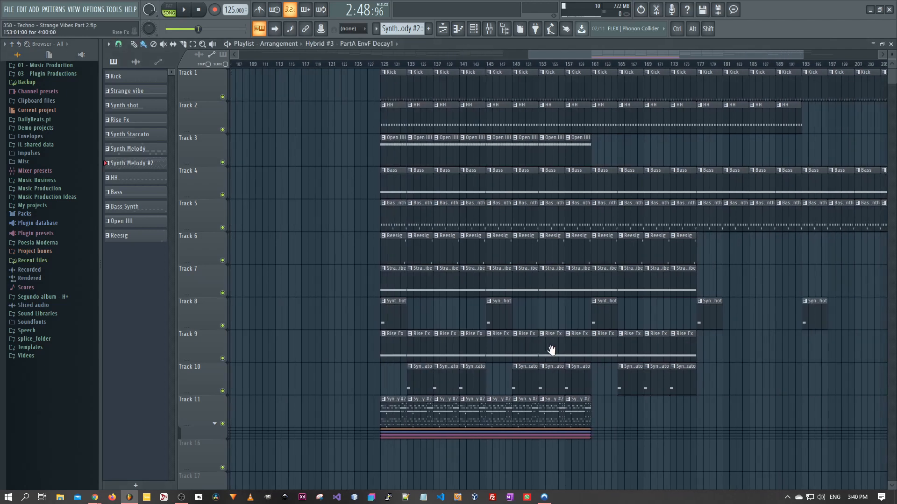
{"action": "scroll", "coordinate": [624, 360], "scroll_direction": "down", "scroll_amount": 4}
{"action": "scroll", "coordinate": [421, 329], "scroll_direction": "down", "scroll_amount": 2}
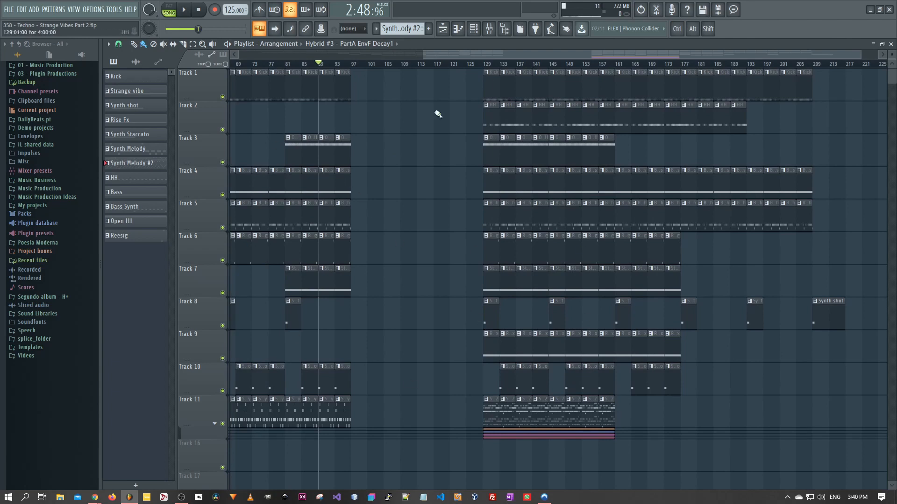
{"action": "scroll", "coordinate": [394, 304], "scroll_direction": "up", "scroll_amount": 3, "text": "ctrl"}
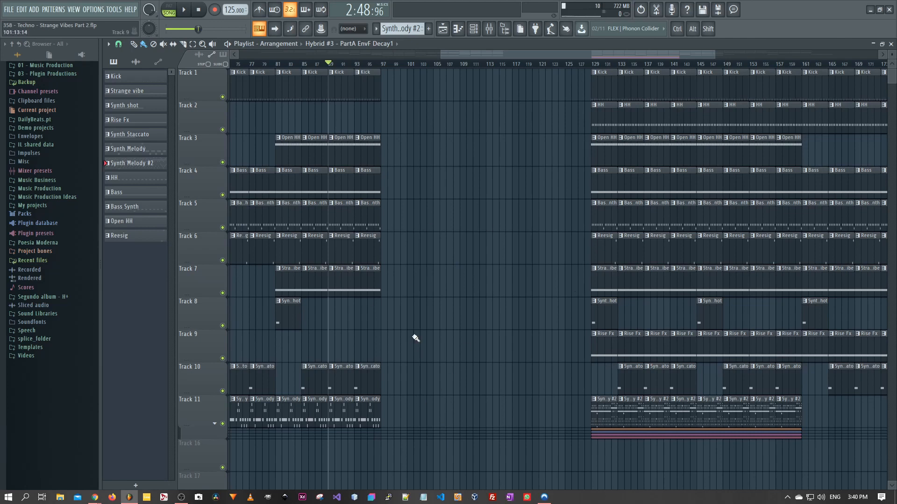
{"action": "key", "text": "space"}
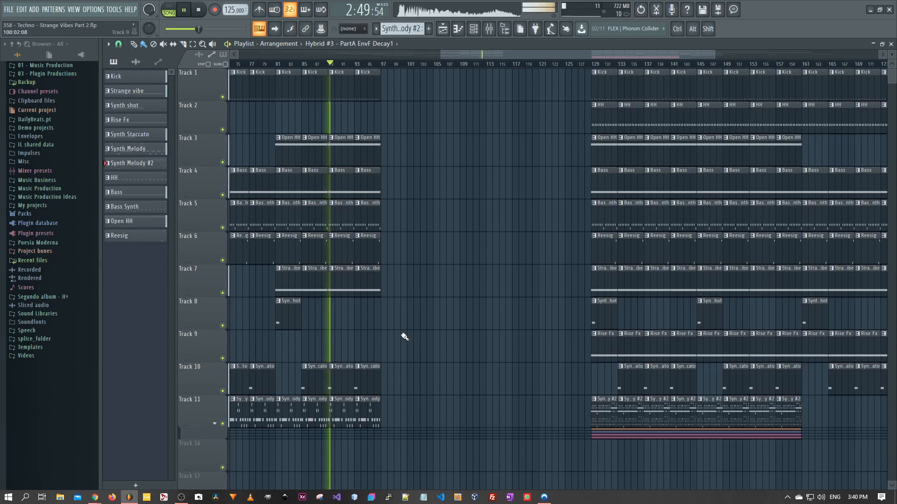
{"action": "scroll", "coordinate": [376, 322], "scroll_direction": "up", "scroll_amount": 2}
{"action": "scroll", "coordinate": [371, 324], "scroll_direction": "up", "scroll_amount": 1}
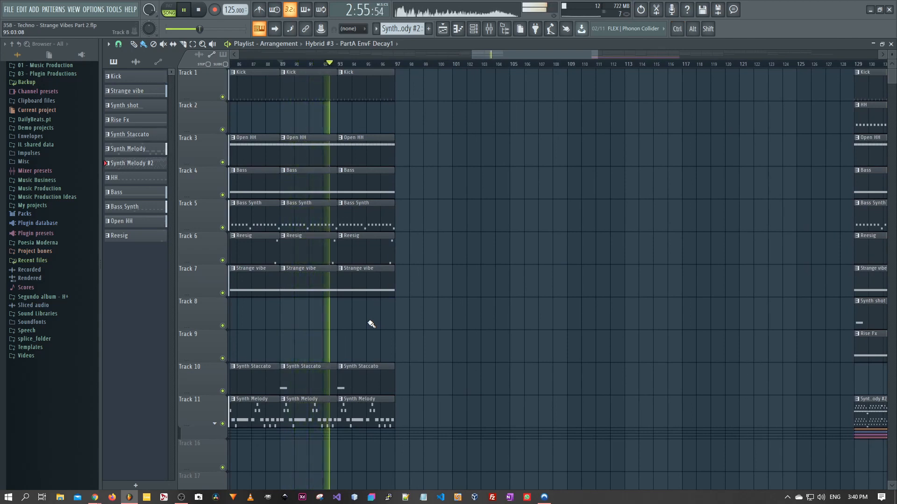
{"action": "scroll", "coordinate": [364, 326], "scroll_direction": "down", "scroll_amount": 2}
{"action": "scroll", "coordinate": [363, 327], "scroll_direction": "down", "scroll_amount": 3}
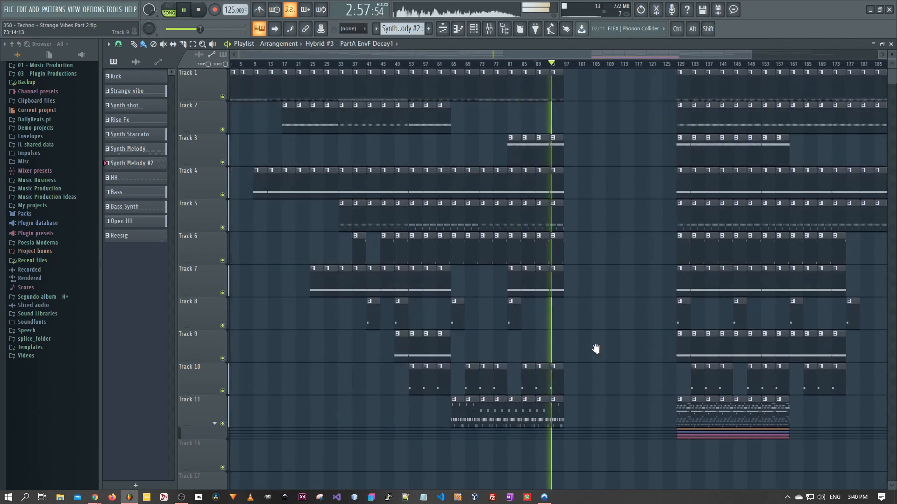
{"action": "scroll", "coordinate": [353, 344], "scroll_direction": "up", "scroll_amount": 4}
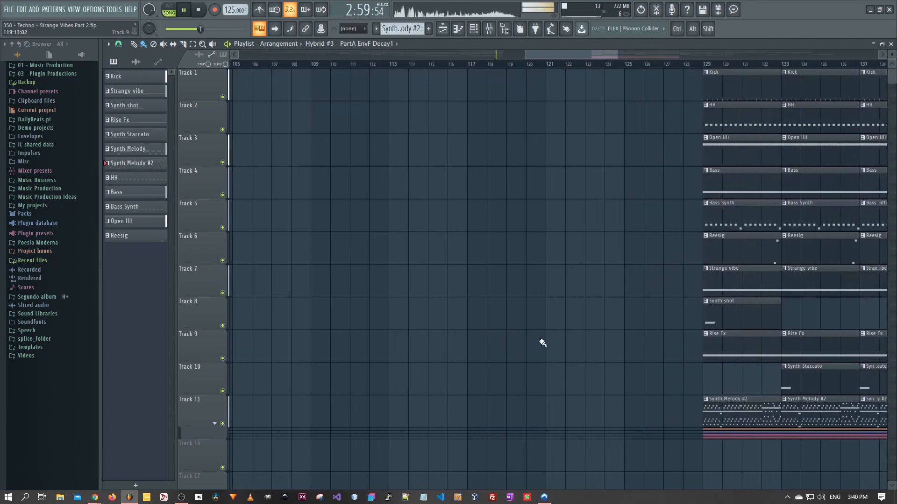
{"action": "scroll", "coordinate": [534, 393], "scroll_direction": "up", "scroll_amount": 1}
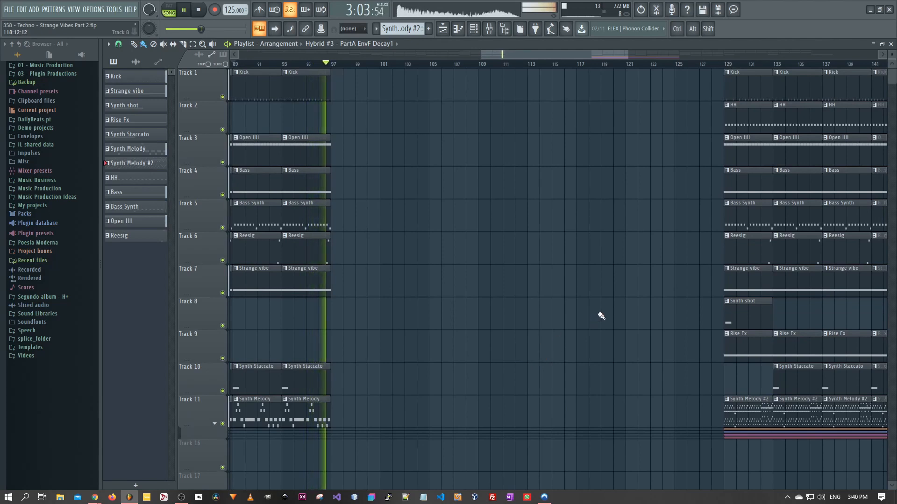
{"action": "key", "text": "space"}
Play the arrangement from bar 129 and slightly lower the Synth melody fader on mixer insert 14
{"action": "scroll", "coordinate": [613, 282], "scroll_direction": "down", "scroll_amount": 6}
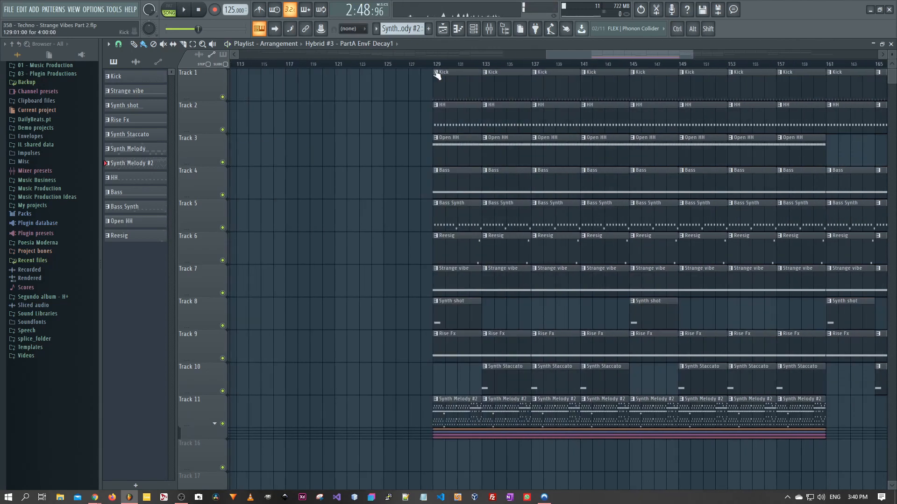
{"action": "left_click", "coordinate": [434, 64]}
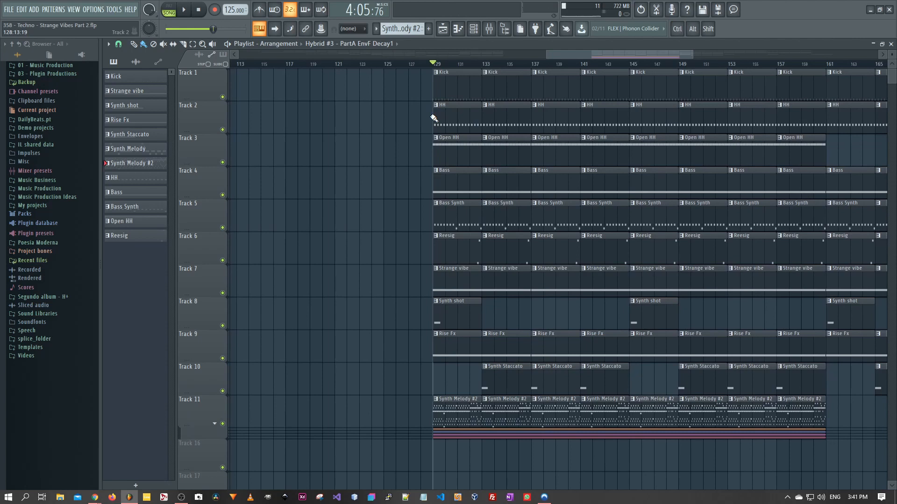
{"action": "key", "text": "space"}
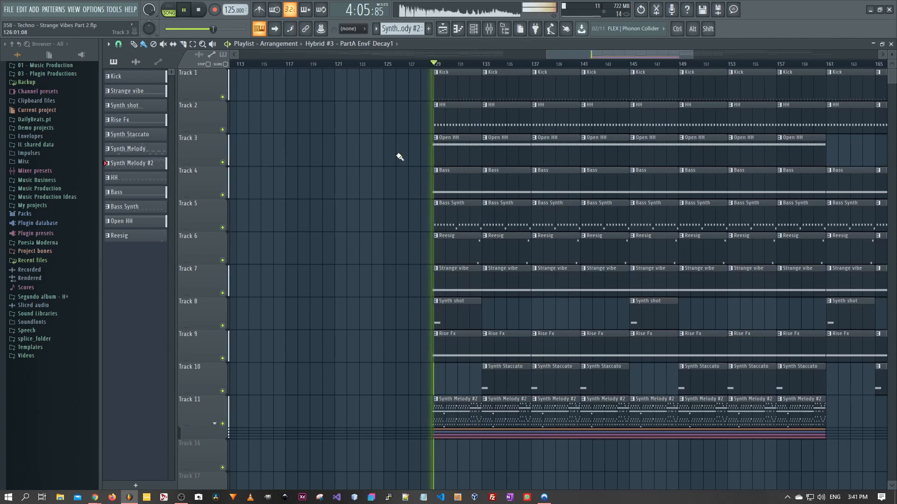
{"action": "left_click", "coordinate": [891, 44]}
{"action": "left_click", "coordinate": [719, 262]}
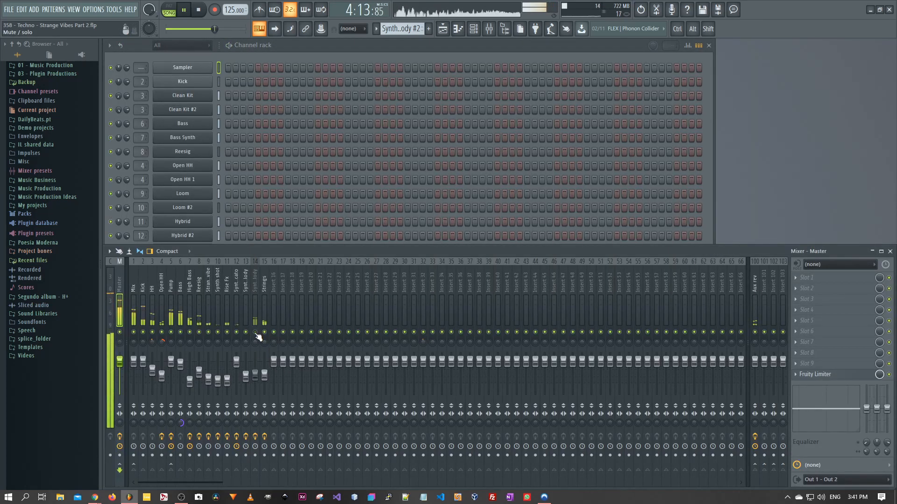
{"action": "left_click", "coordinate": [255, 378]}
{"action": "left_click_drag", "start_coordinate": [255, 378], "coordinate": [255, 380]}
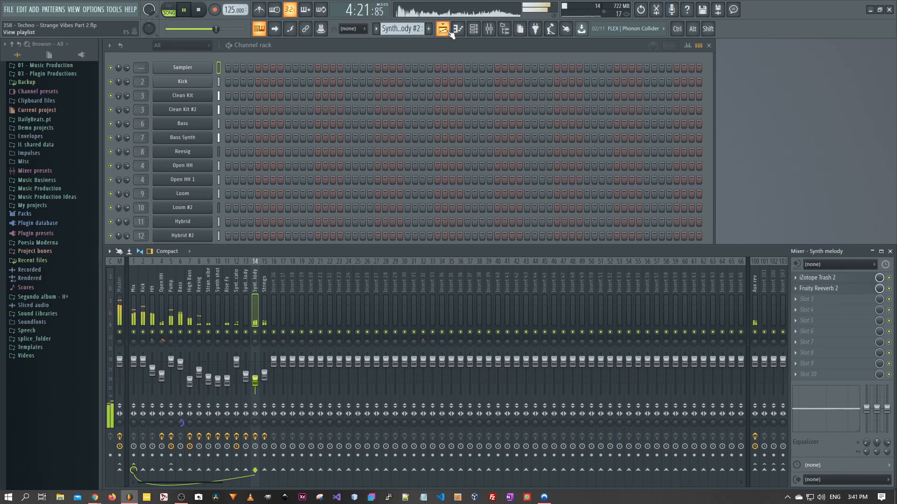
Listen to the section after bar 129 in the playlist, stop playback, and set the song position to bar 93
{"action": "key", "text": "F5"}
{"action": "scroll", "coordinate": [600, 328], "scroll_direction": "up", "scroll_amount": 8}
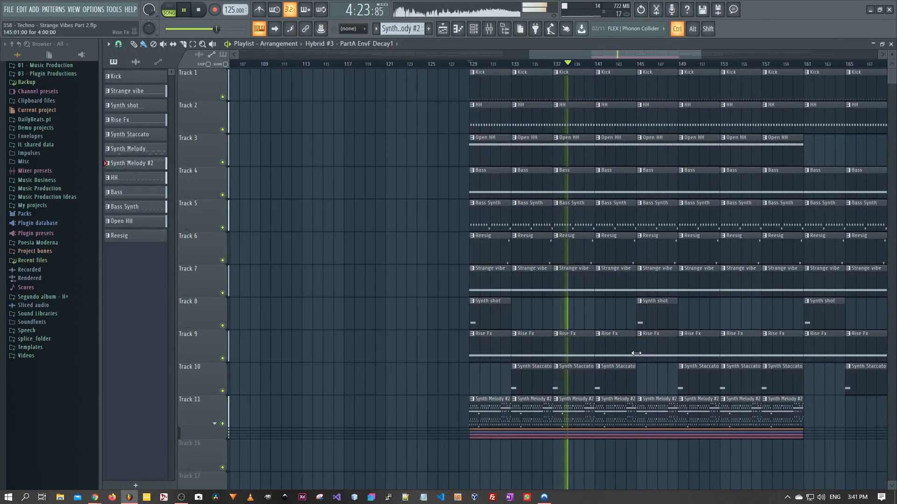
{"action": "scroll", "coordinate": [411, 327], "scroll_direction": "down", "scroll_amount": 4}
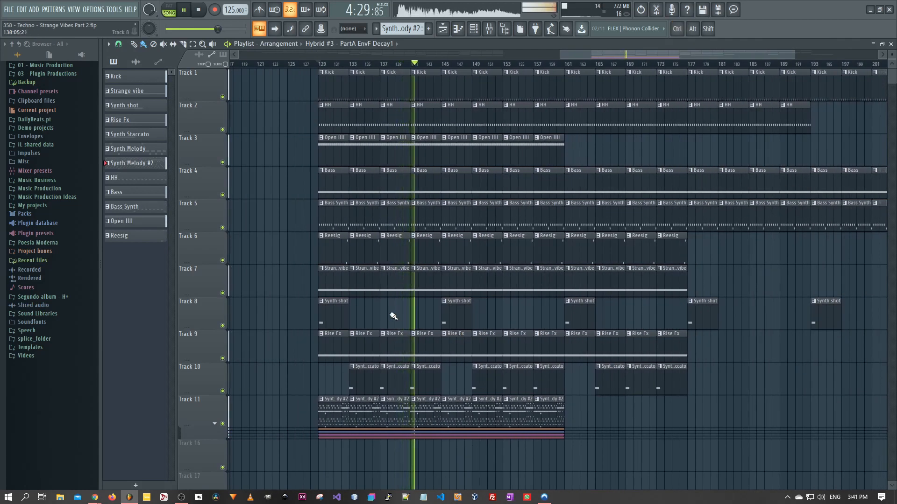
{"action": "left_click_drag", "start_coordinate": [392, 314], "coordinate": [557, 330]}
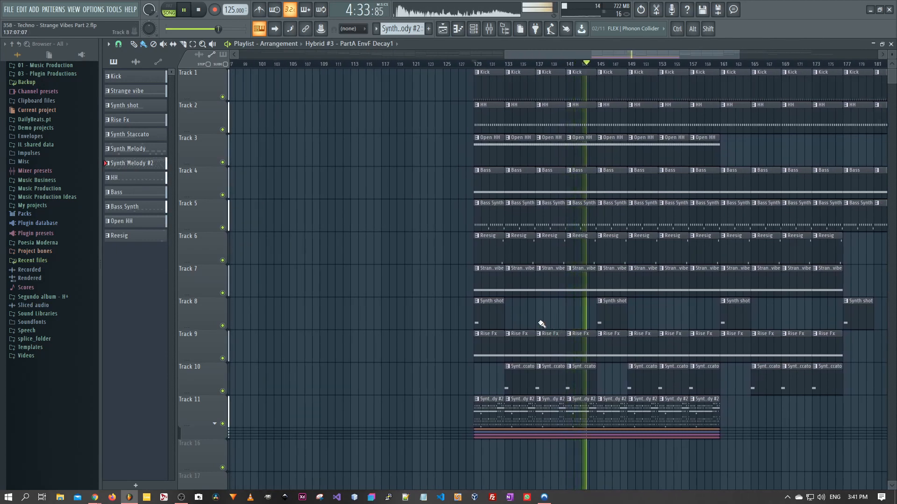
{"action": "left_click_drag", "start_coordinate": [683, 327], "coordinate": [485, 336]}
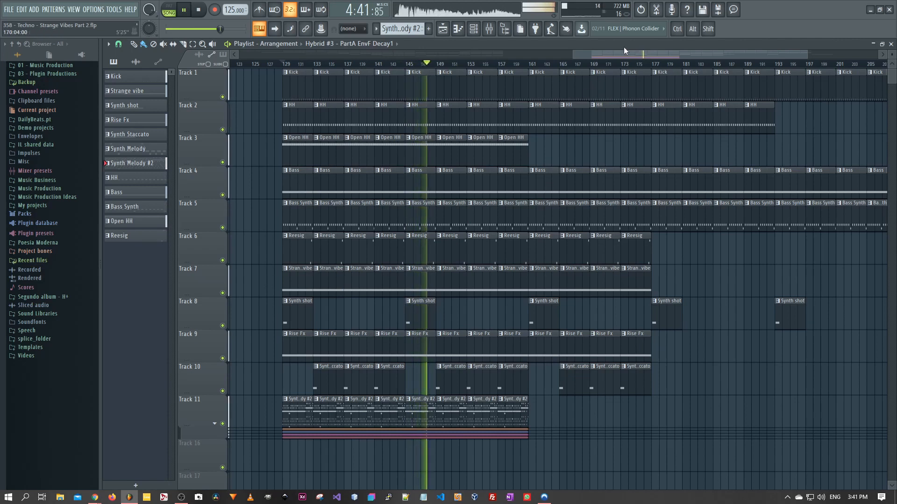
{"action": "left_click_drag", "start_coordinate": [638, 55], "coordinate": [607, 72]}
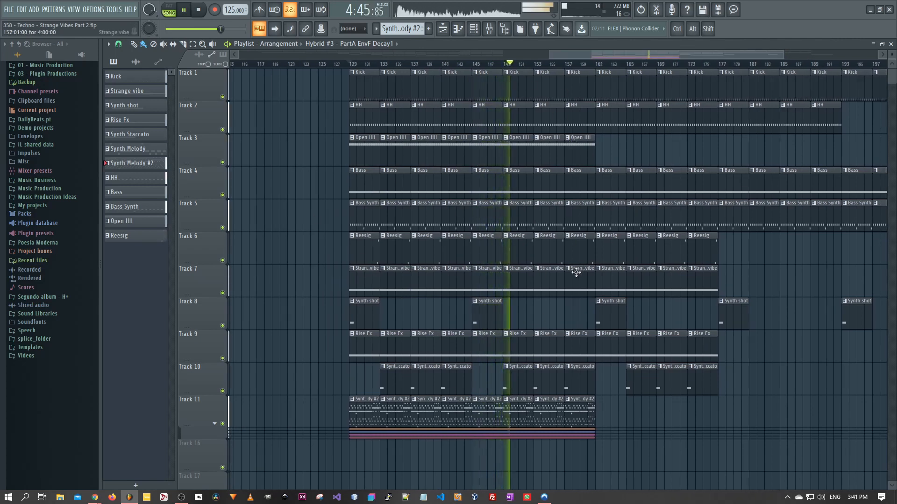
{"action": "key", "text": "space"}
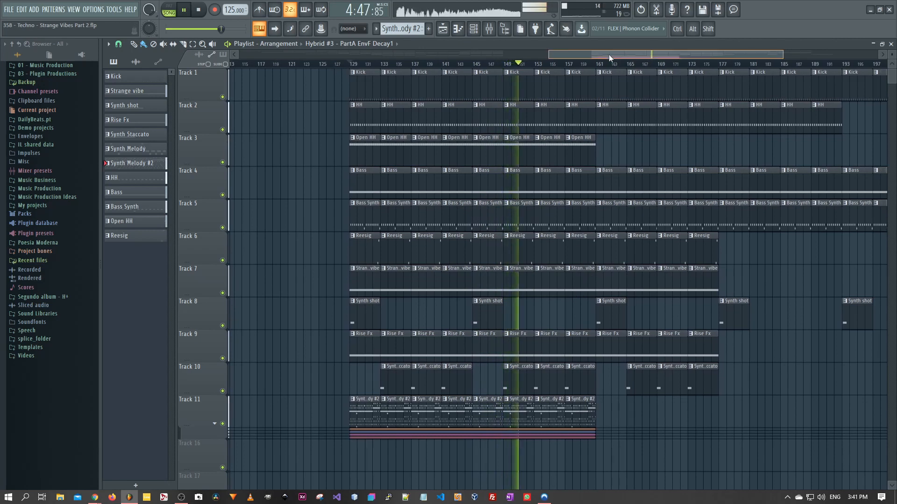
{"action": "left_click", "coordinate": [316, 64]}
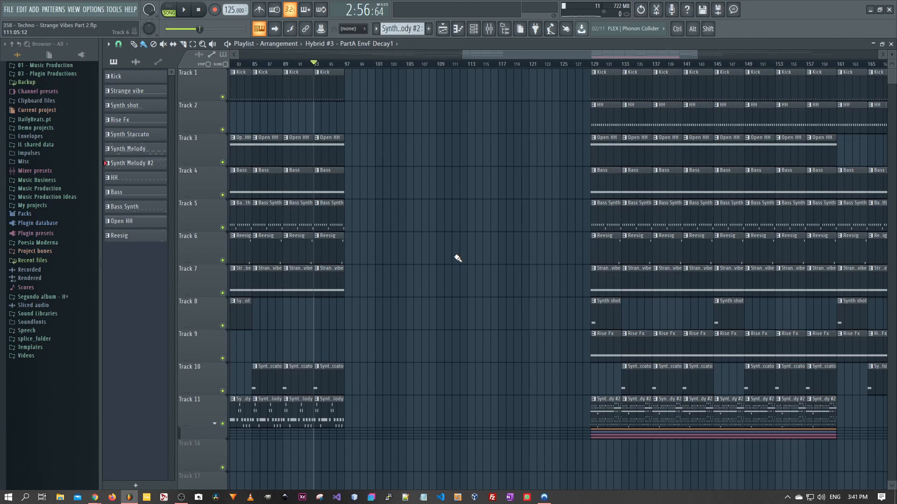
Open the Synth Melody pattern's Loom #3 notes in the piano roll and examine the melody
{"action": "left_click", "coordinate": [335, 413]}
{"action": "key", "text": "F5"}
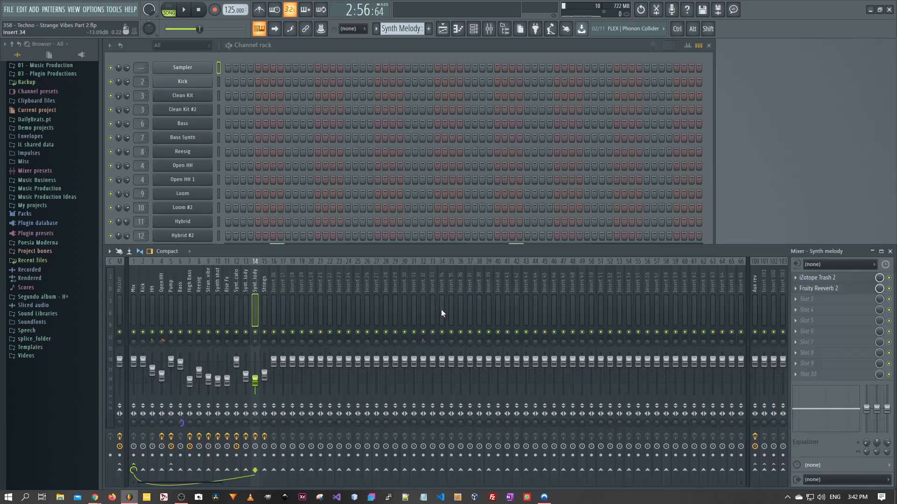
{"action": "left_click", "coordinate": [315, 48]}
{"action": "left_click", "coordinate": [265, 254]}
{"action": "scroll", "coordinate": [167, 202], "scroll_direction": "up", "scroll_amount": 3}
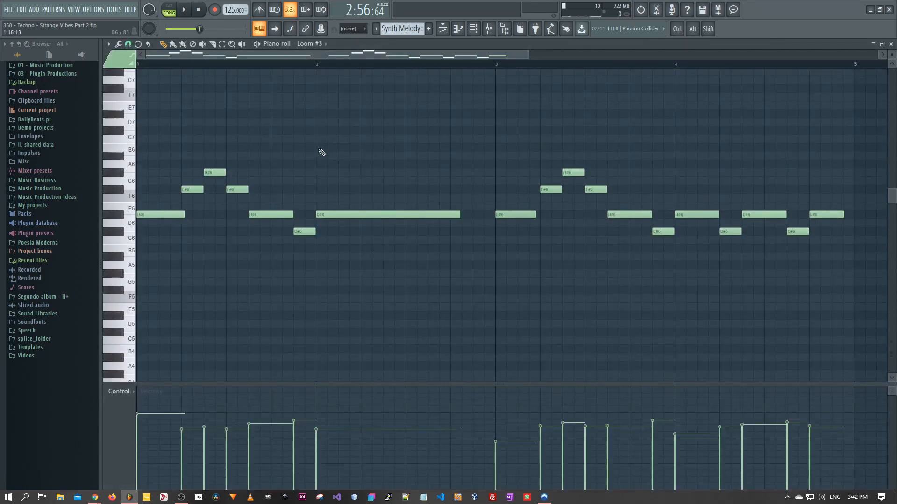
{"action": "scroll", "coordinate": [330, 178], "scroll_direction": "up", "scroll_amount": 1}
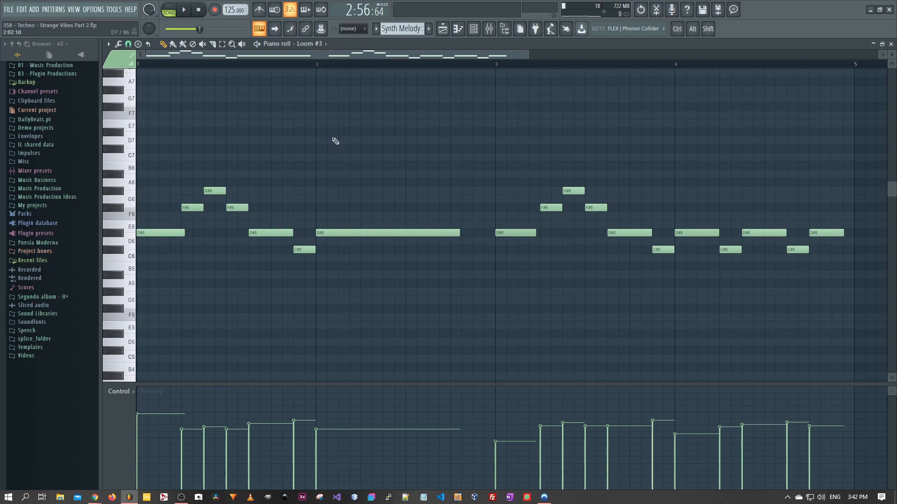
{"action": "key", "text": "F7"}
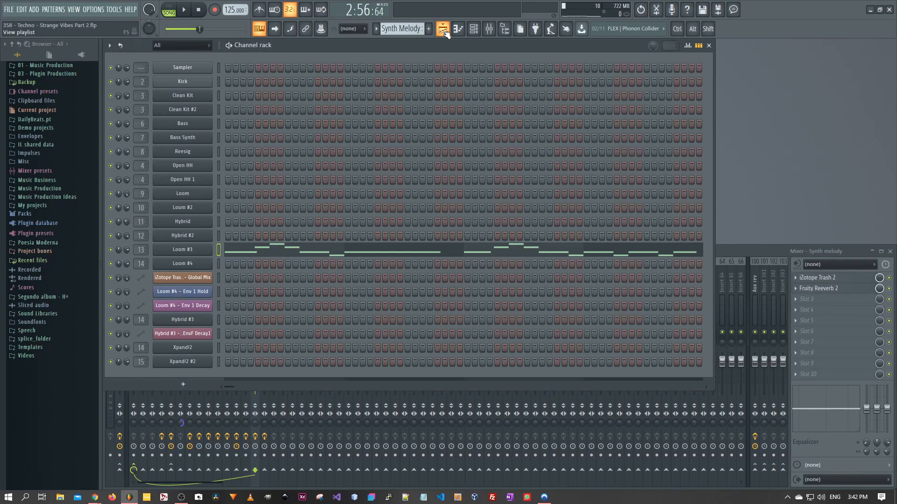
Create a new empty pattern named Pad
{"action": "key", "text": "F4"}
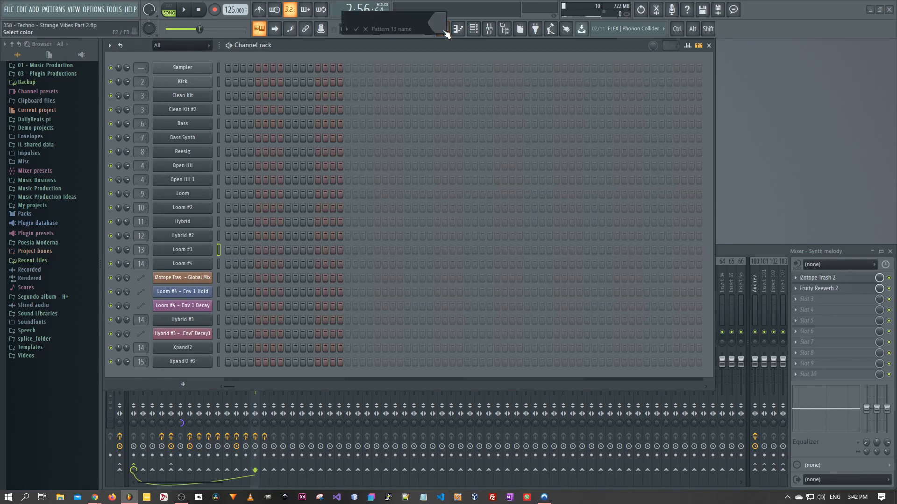
{"action": "type", "text": "Pad"}
{"action": "key", "text": "Return"}
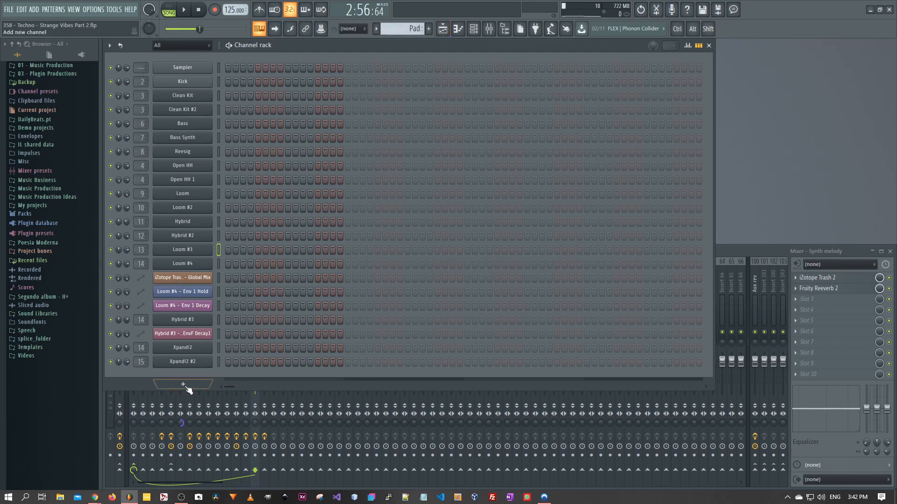
Add a new Xpand!2 instrument channel to the channel rack for the Pad pattern
{"action": "left_click", "coordinate": [187, 387]}
{"action": "mouse_move", "coordinate": [228, 322]}
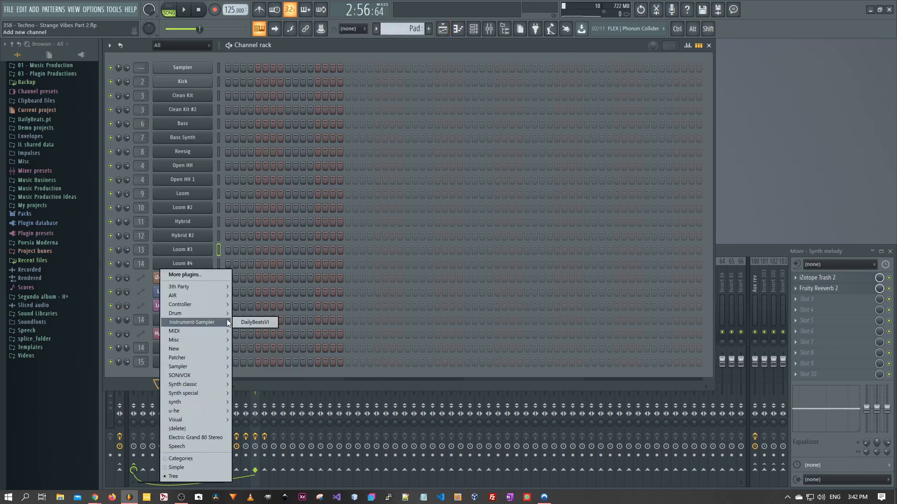
{"action": "mouse_move", "coordinate": [229, 366]}
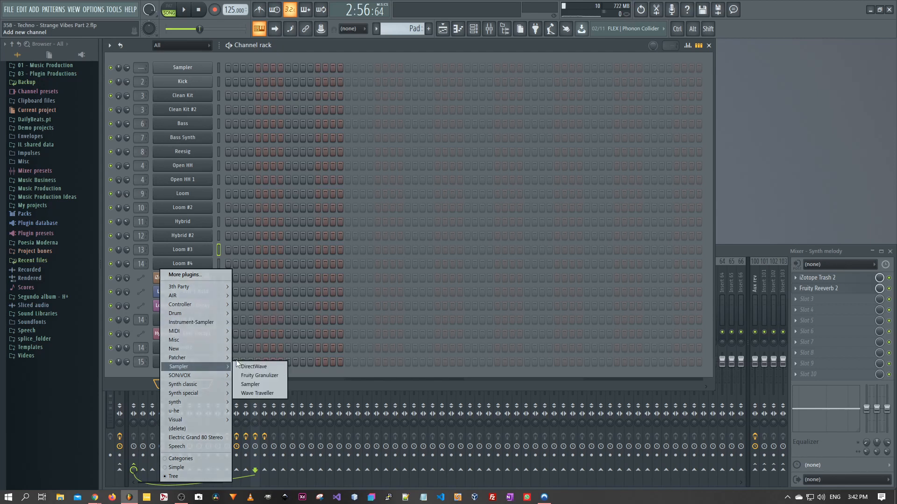
{"action": "mouse_move", "coordinate": [188, 287]}
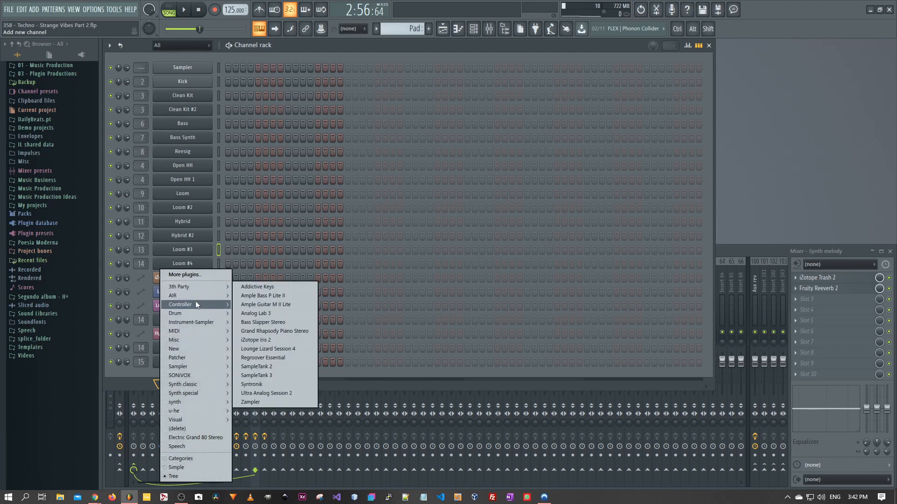
{"action": "mouse_move", "coordinate": [224, 301]}
{"action": "left_click", "coordinate": [260, 386]}
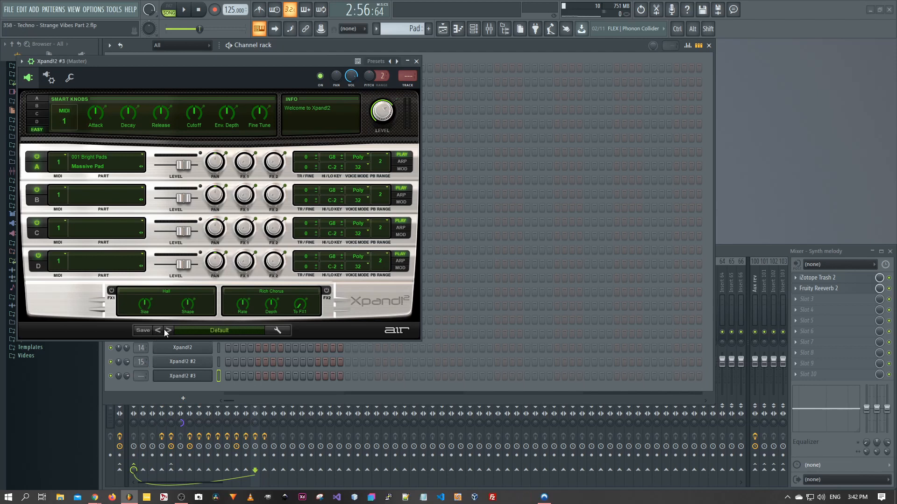
Load the Action Pads preset 27 Deep Sea Diver in Xpand!2, audition it, and step back through the preceding presets
{"action": "left_click", "coordinate": [227, 334]}
{"action": "mouse_move", "coordinate": [216, 334]}
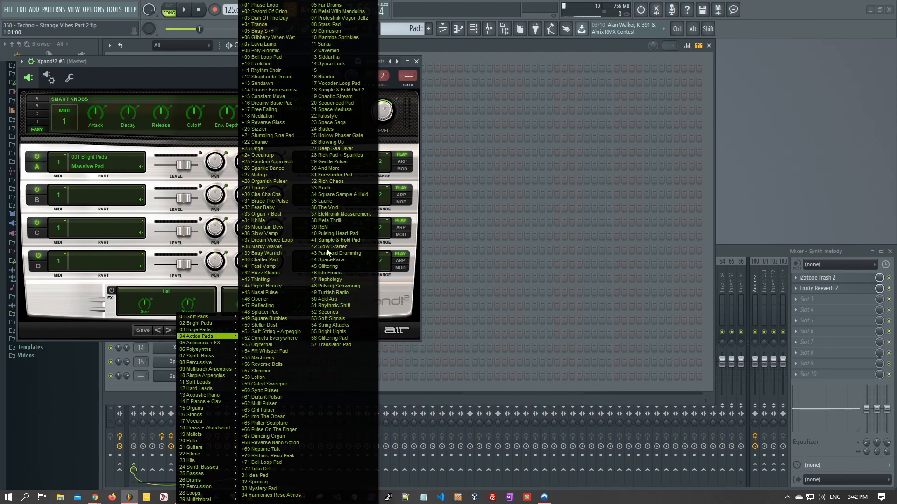
{"action": "left_click", "coordinate": [330, 149]}
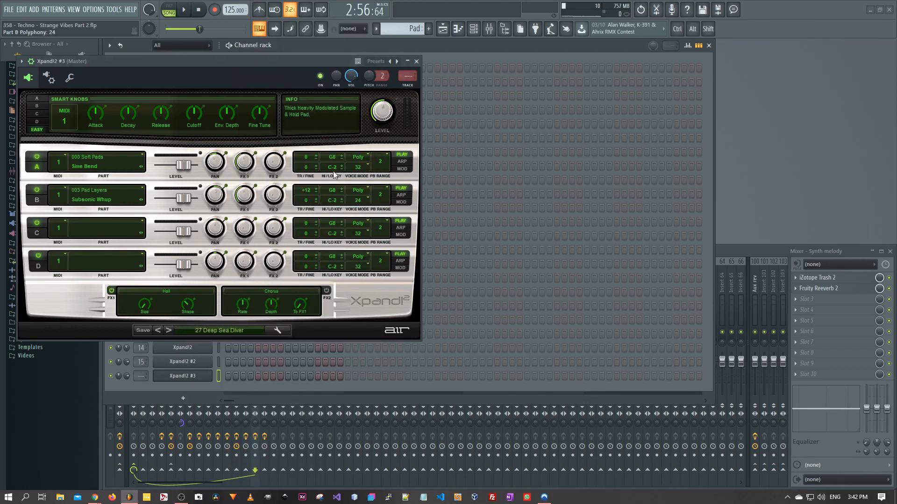
{"action": "key", "text": "d"}
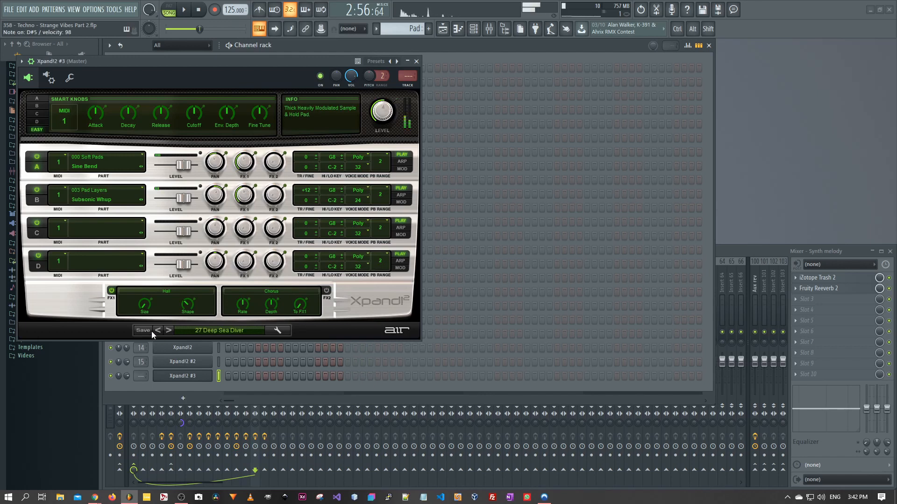
{"action": "left_click", "coordinate": [156, 332]}
{"action": "left_click", "coordinate": [156, 331]}
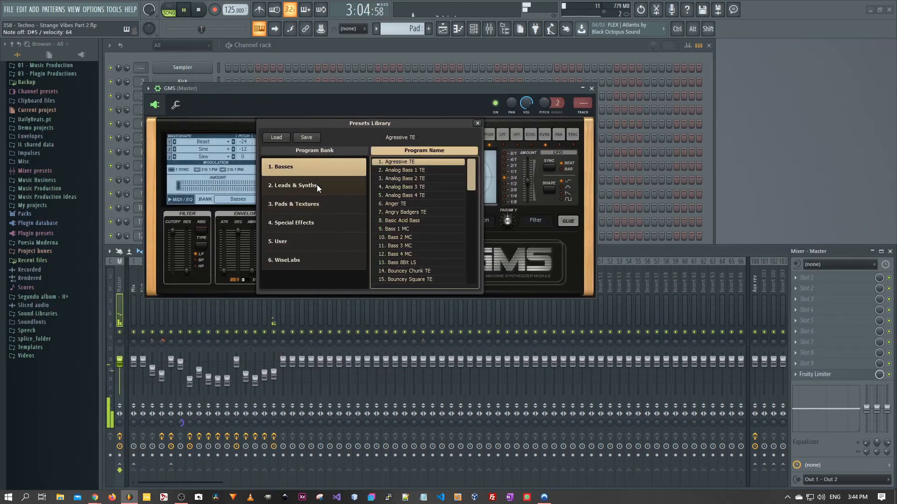
Load the Andromeda LS preset from the Pads & Textures bank into the GMS synthesizer
{"action": "left_click", "coordinate": [305, 204]}
{"action": "double_click", "coordinate": [414, 165]}
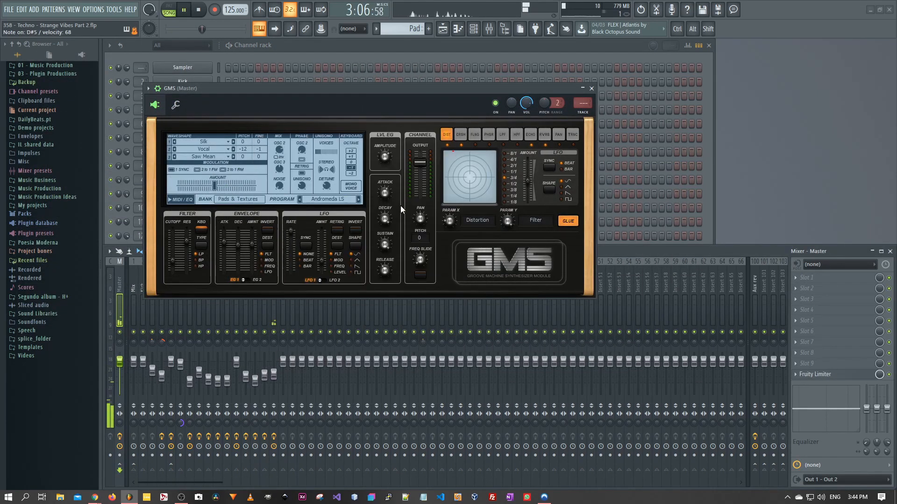
In the GMS channel's piano roll, add two consecutive four-bar D#4 notes starting at bars 1 and 5
{"action": "left_click", "coordinate": [592, 88]}
{"action": "left_click", "coordinate": [390, 45]}
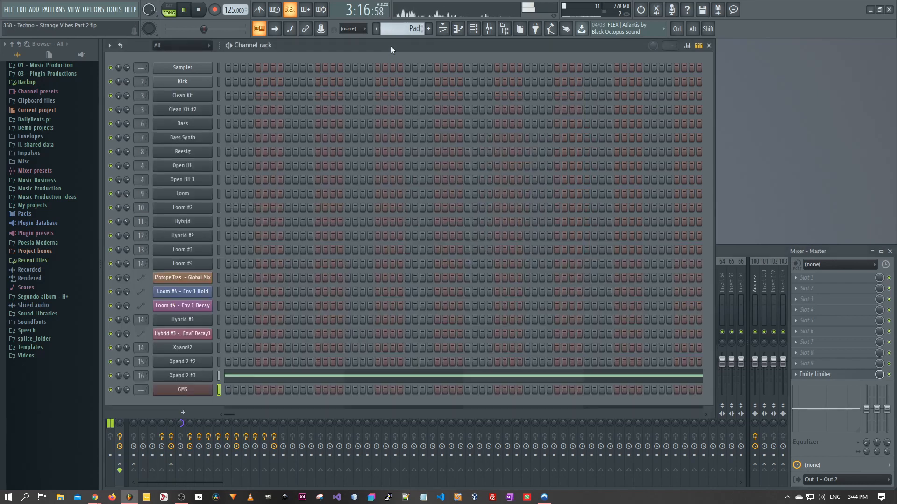
{"action": "right_click", "coordinate": [208, 389]}
{"action": "left_click", "coordinate": [257, 357]}
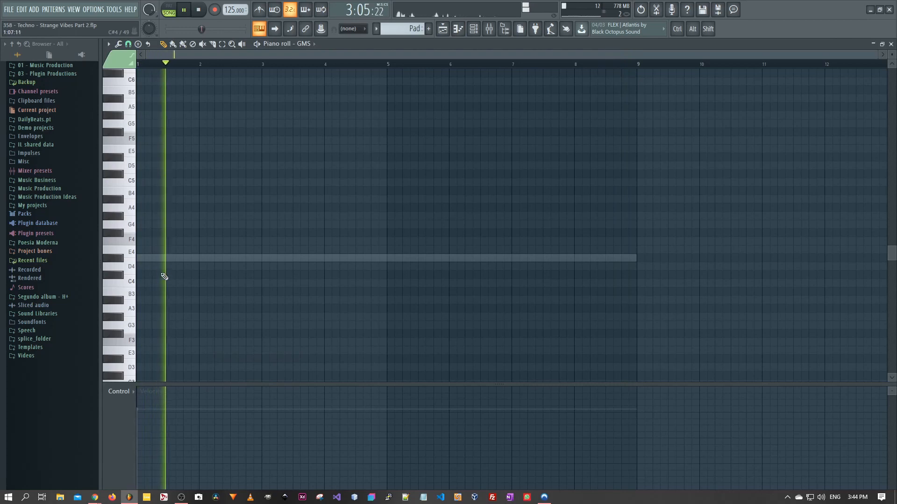
{"action": "left_click", "coordinate": [160, 258]}
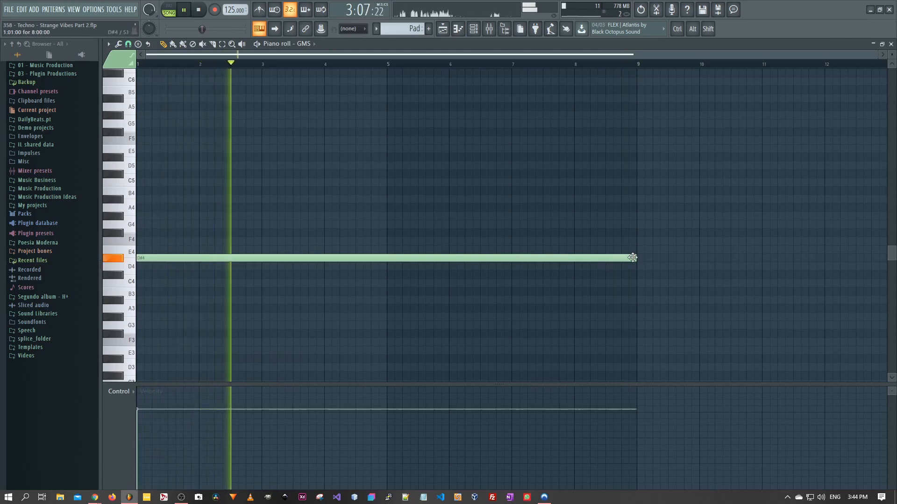
{"action": "left_click_drag", "start_coordinate": [633, 258], "coordinate": [388, 260]}
{"action": "left_click", "coordinate": [391, 258]}
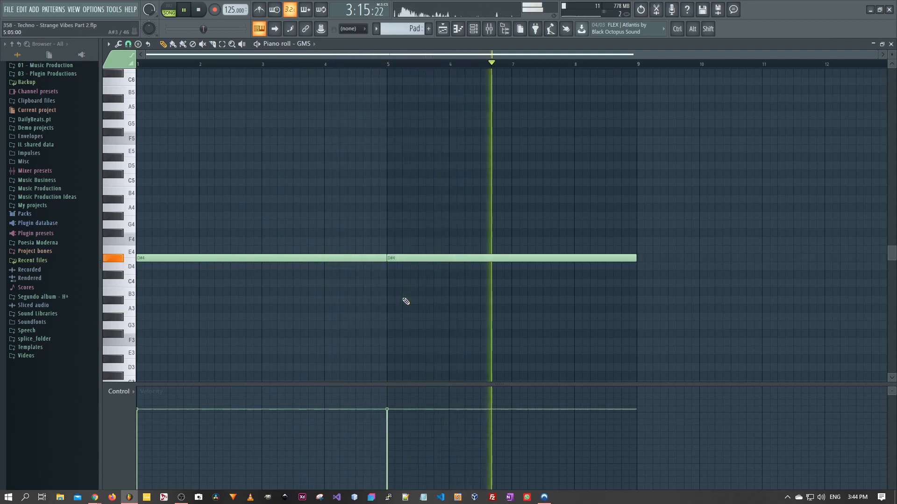
Lower the velocity of both GMS D#4 notes together while auditioning them in playback, and deselect them
{"action": "left_click_drag", "start_coordinate": [435, 213], "coordinate": [258, 304], "text": "ctrl"}
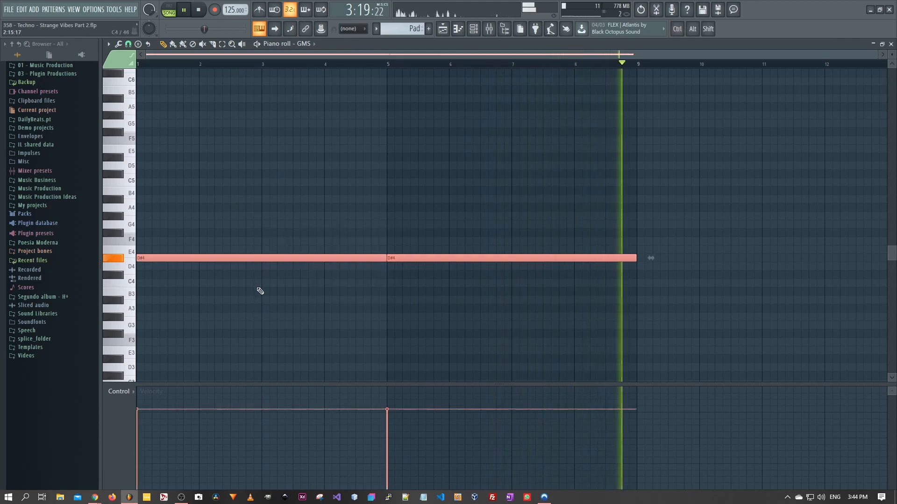
{"action": "scroll", "coordinate": [260, 291], "scroll_direction": "down", "scroll_amount": 5, "text": "alt"}
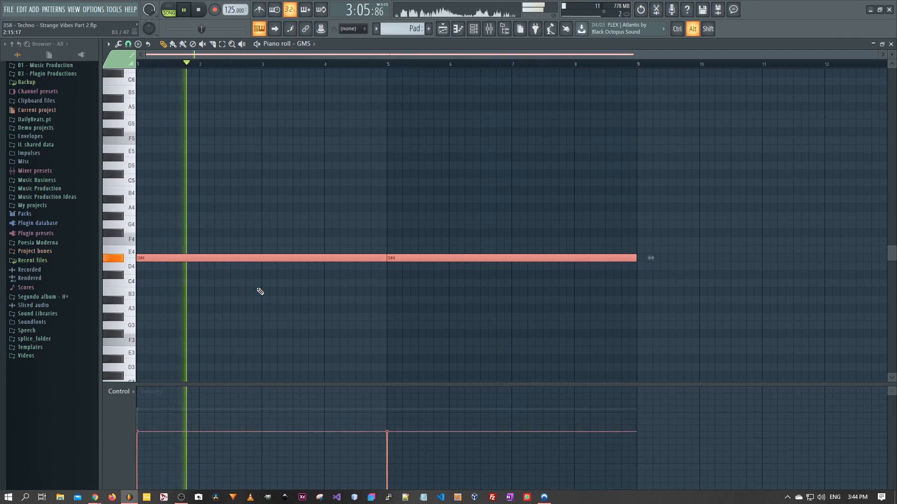
{"action": "scroll", "coordinate": [261, 292], "scroll_direction": "down", "scroll_amount": 2, "text": "alt"}
{"action": "key", "text": "space"}
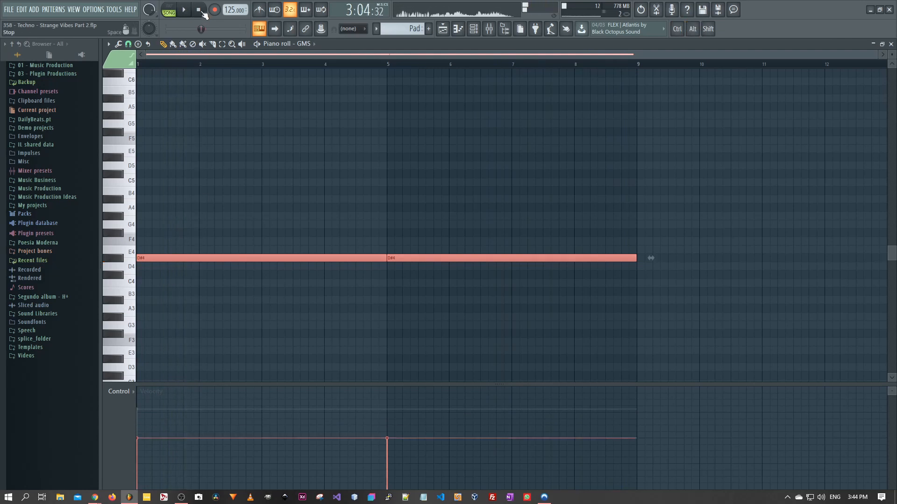
{"action": "key", "text": "space"}
{"action": "scroll", "coordinate": [261, 330], "scroll_direction": "down", "scroll_amount": 3, "text": "alt"}
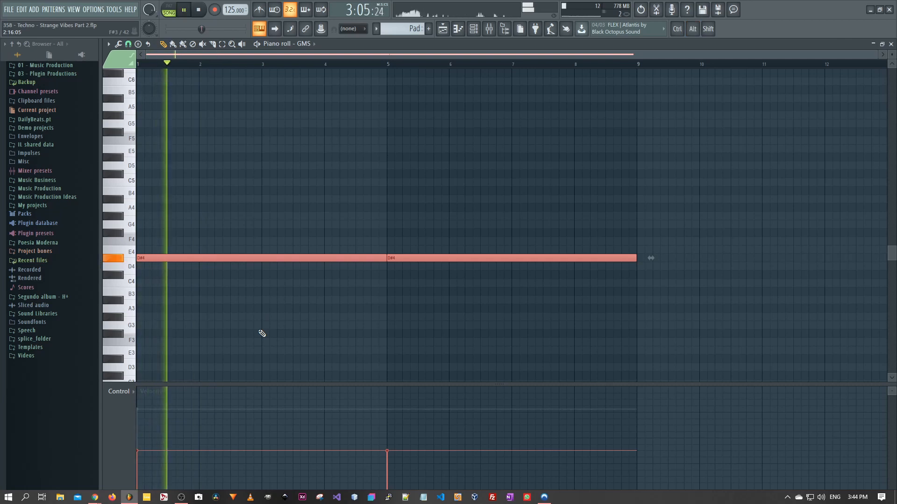
{"action": "left_click", "coordinate": [261, 335]}
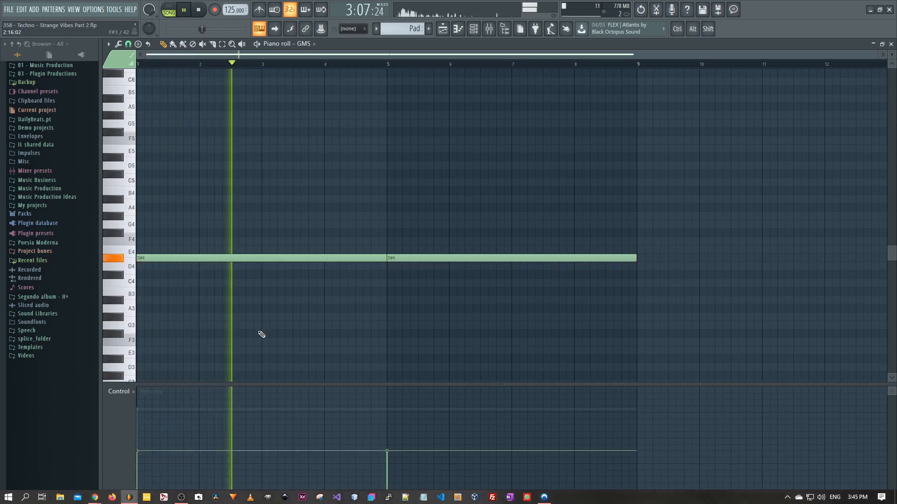
Route the GMS channel to mixer track 17 from the channel rack
{"action": "key", "text": "F7"}
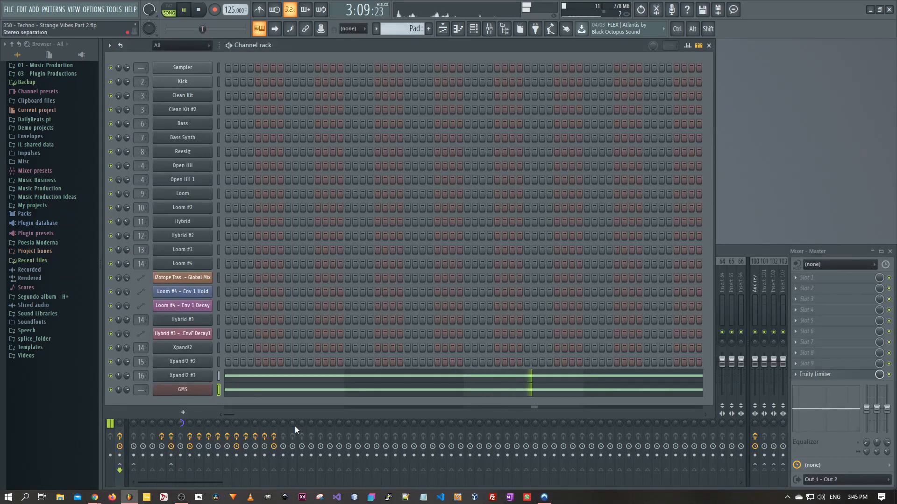
{"action": "left_click_drag", "start_coordinate": [139, 390], "coordinate": [138, 391]}
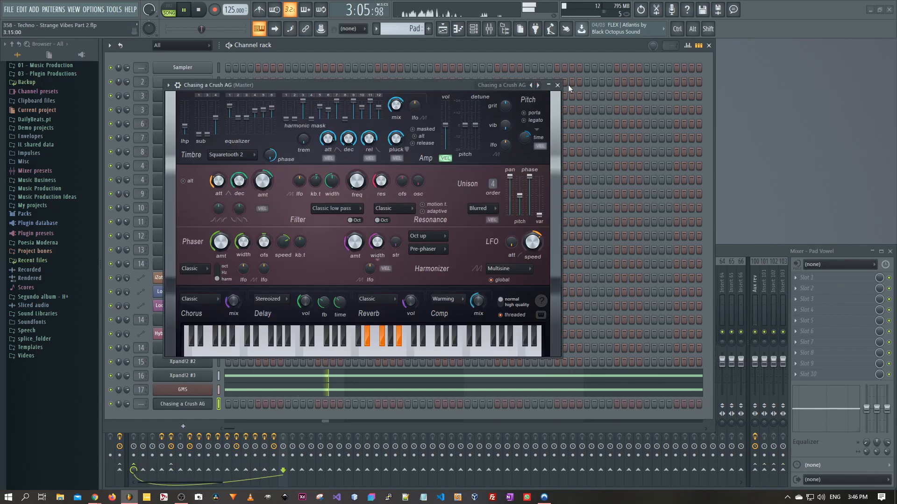
In the Chasing a Crush AG channel's piano roll, add a four-bar chord of D#5, F#5 and A#5 at bar 1
{"action": "left_click", "coordinate": [557, 85]}
{"action": "right_click", "coordinate": [194, 404]}
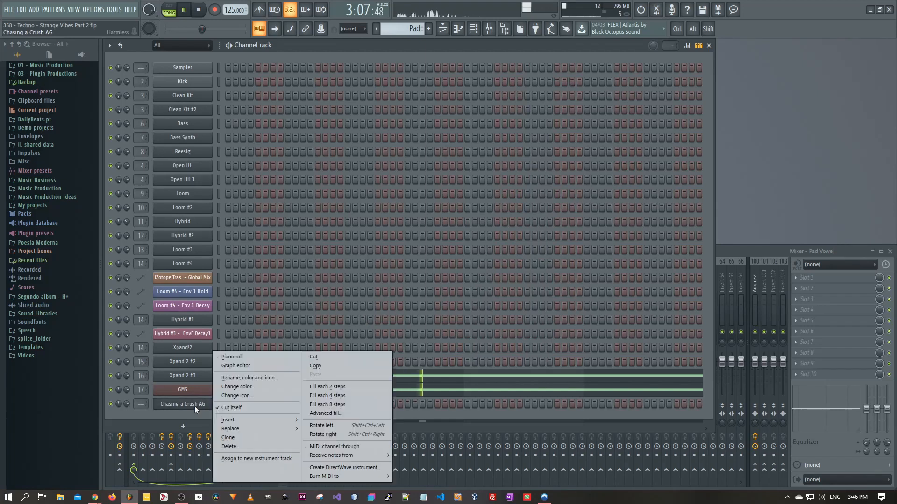
{"action": "left_click", "coordinate": [231, 362]}
{"action": "scroll", "coordinate": [201, 258], "scroll_direction": "up", "scroll_amount": 4}
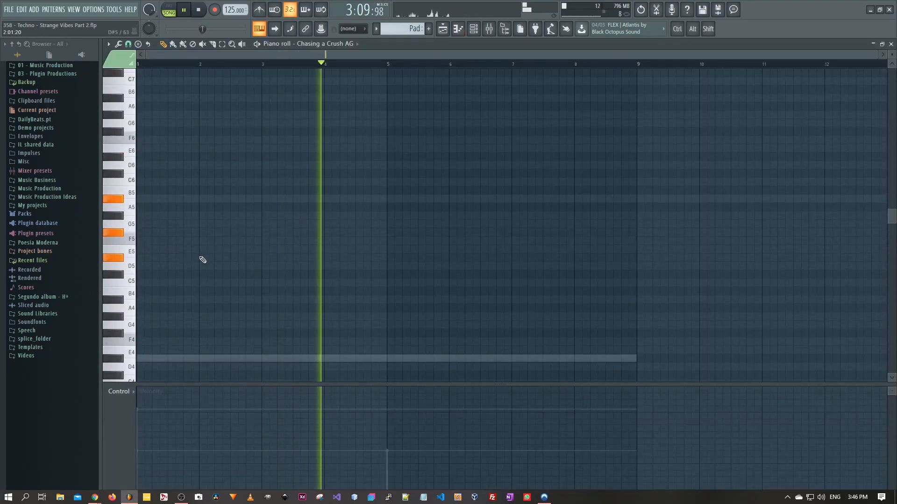
{"action": "left_click_drag", "start_coordinate": [201, 257], "coordinate": [117, 262]}
{"action": "left_click", "coordinate": [145, 233]}
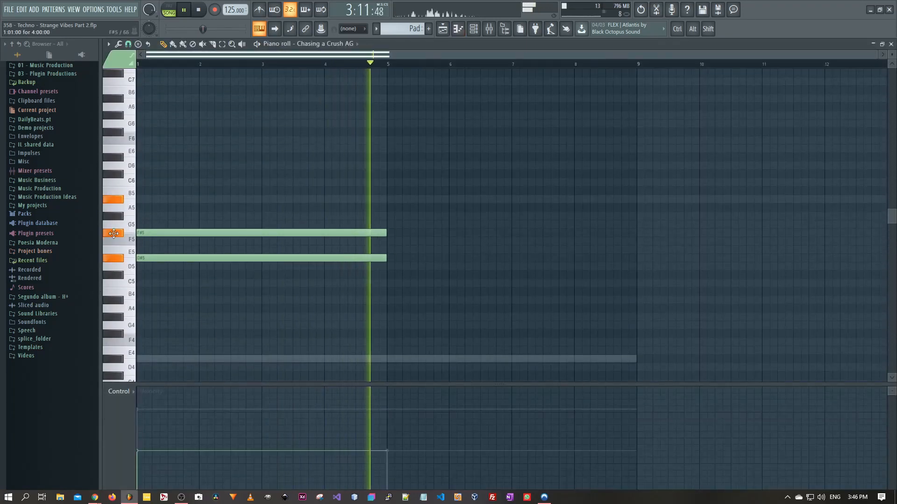
{"action": "left_click", "coordinate": [152, 199]}
Duplicate the three-note chord to bar 5 so the Pad pattern is filled up to bar 9
{"action": "left_click_drag", "start_coordinate": [381, 155], "coordinate": [247, 317]}
{"action": "left_click_drag", "start_coordinate": [146, 232], "coordinate": [395, 235]}
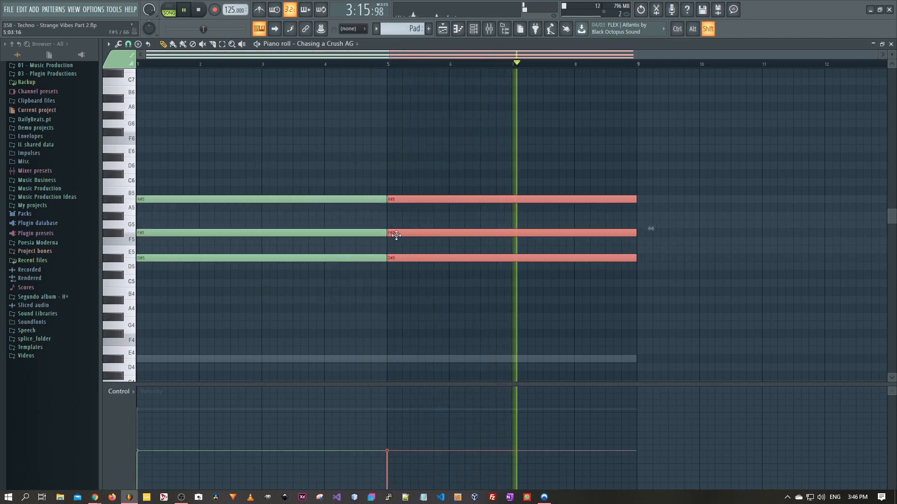
{"action": "left_click", "coordinate": [393, 332]}
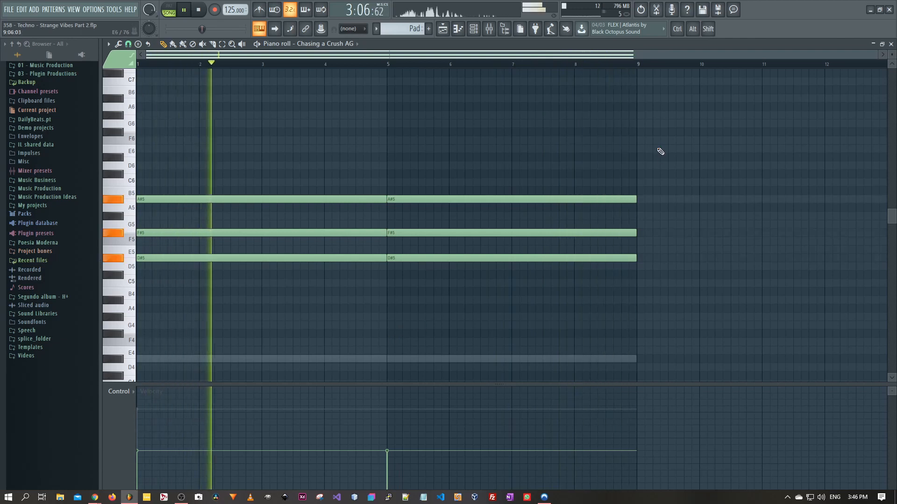
Route the Chasing a Crush AG channel to mixer track 18 and bring up the mixer
{"action": "key", "text": "F7"}
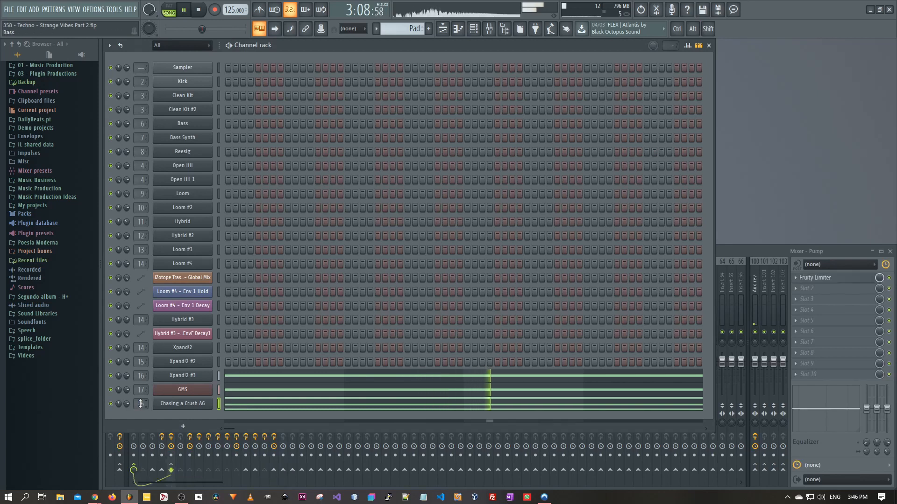
{"action": "scroll", "coordinate": [143, 403], "scroll_direction": "up", "scroll_amount": 1}
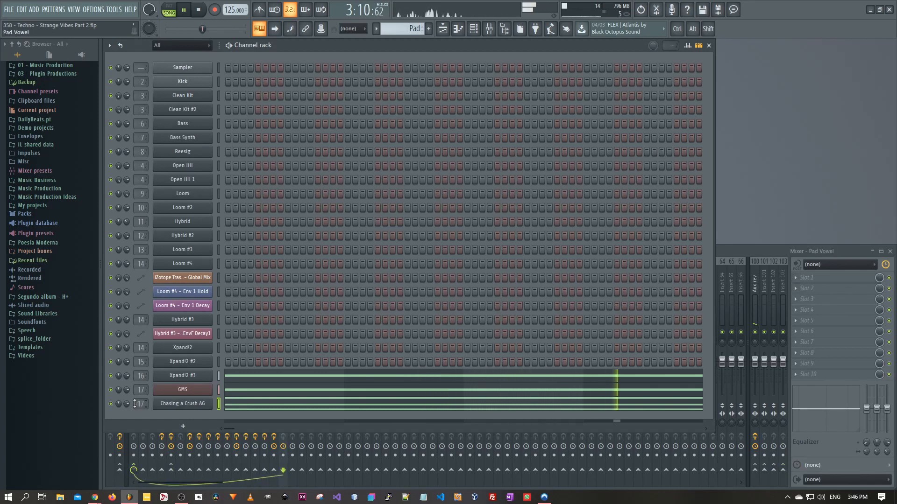
{"action": "left_click", "coordinate": [718, 262]}
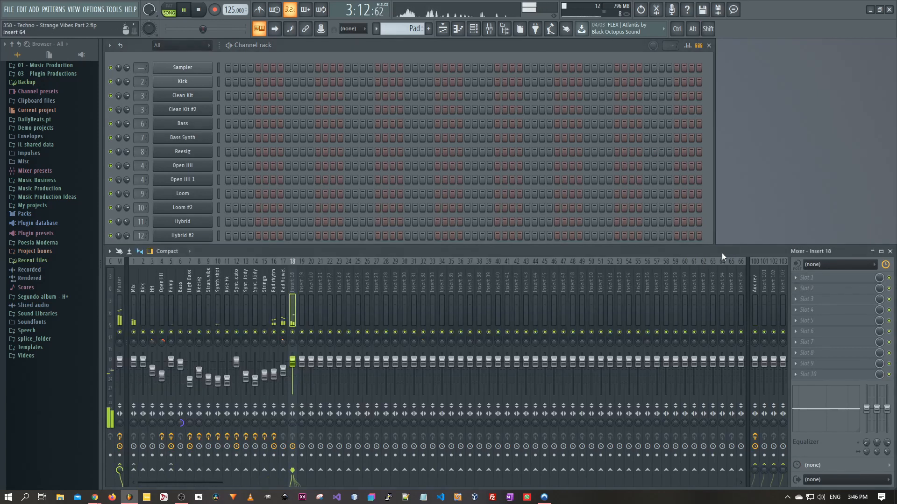
Load the Waves RVerb Stereo reverb into the first effect slot of mixer insert 18
{"action": "left_click", "coordinate": [825, 277]}
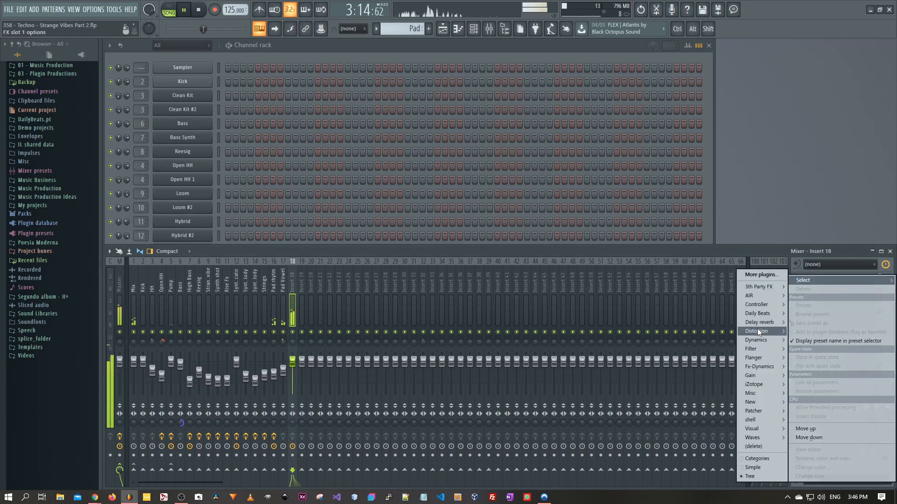
{"action": "mouse_move", "coordinate": [764, 394]}
{"action": "mouse_move", "coordinate": [765, 438]}
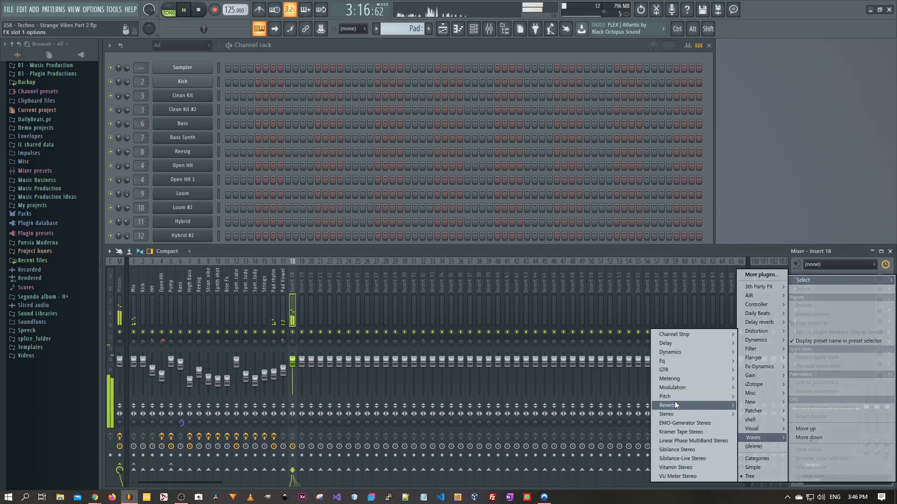
{"action": "mouse_move", "coordinate": [674, 404]}
{"action": "left_click", "coordinate": [630, 415]}
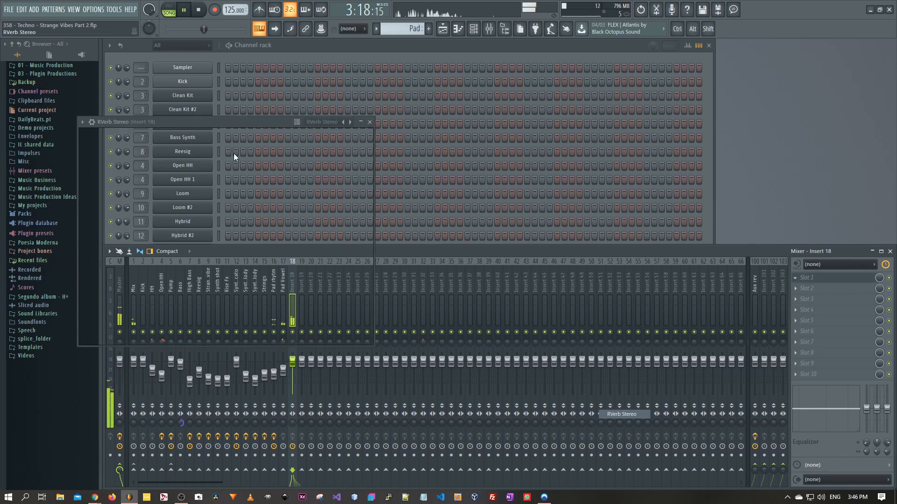
Load the factory Halls preset Large Hall 1 in RVerb Stereo and close the plugin
{"action": "left_click", "coordinate": [331, 133]}
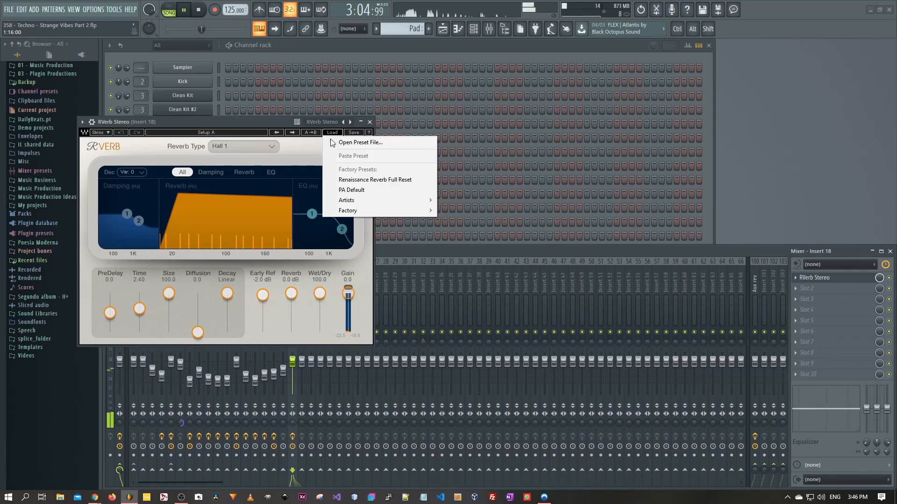
{"action": "mouse_move", "coordinate": [356, 205]}
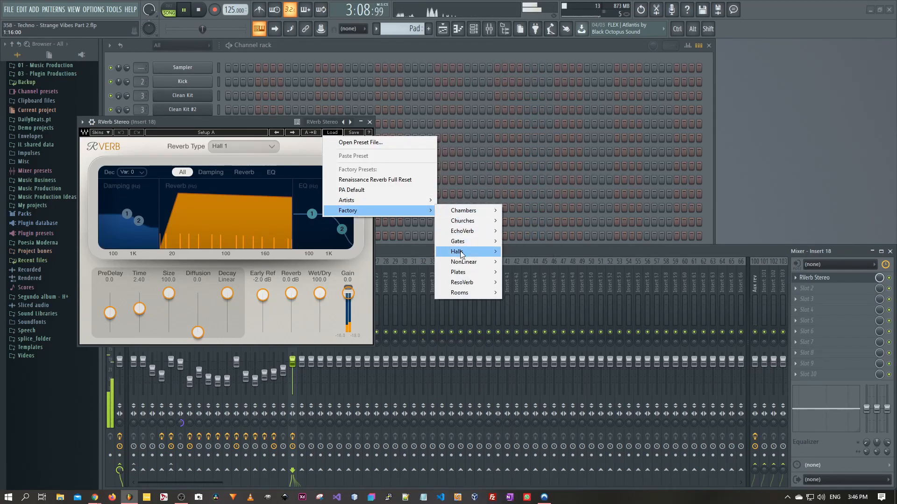
{"action": "mouse_move", "coordinate": [461, 253]}
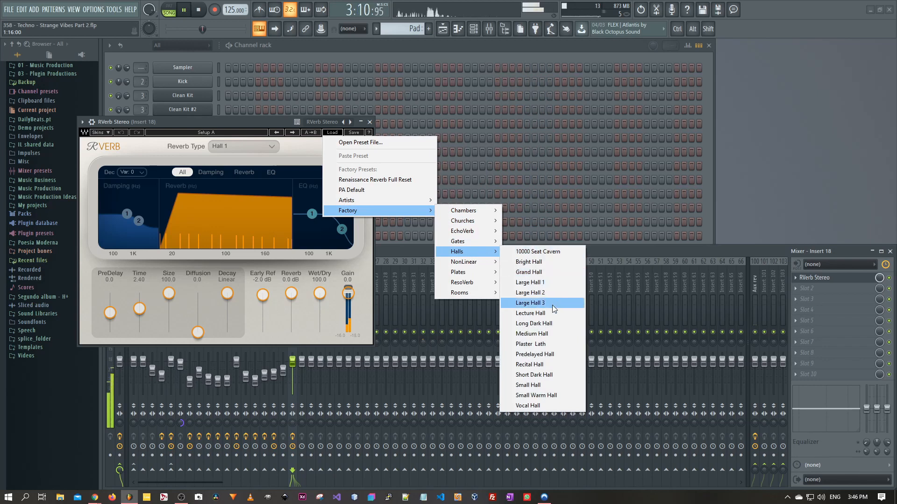
{"action": "left_click", "coordinate": [552, 283]}
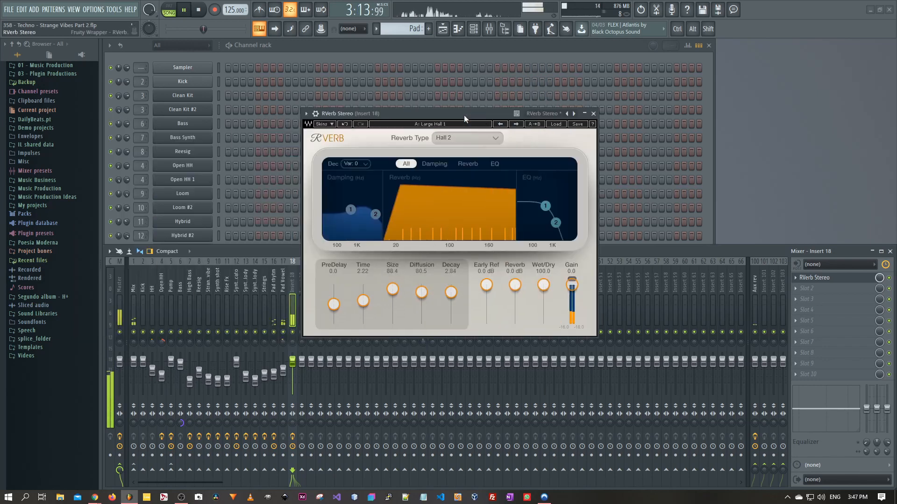
{"action": "left_click_drag", "start_coordinate": [463, 115], "coordinate": [451, 98]}
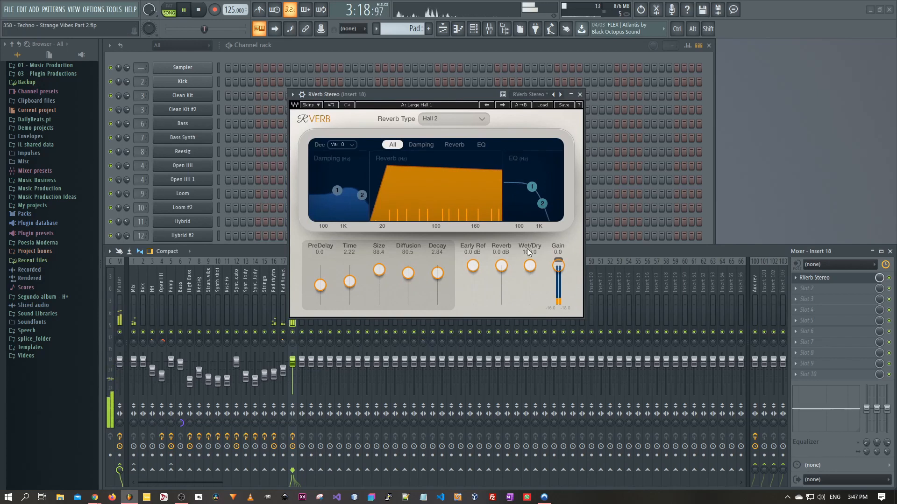
{"action": "left_click", "coordinate": [580, 94]}
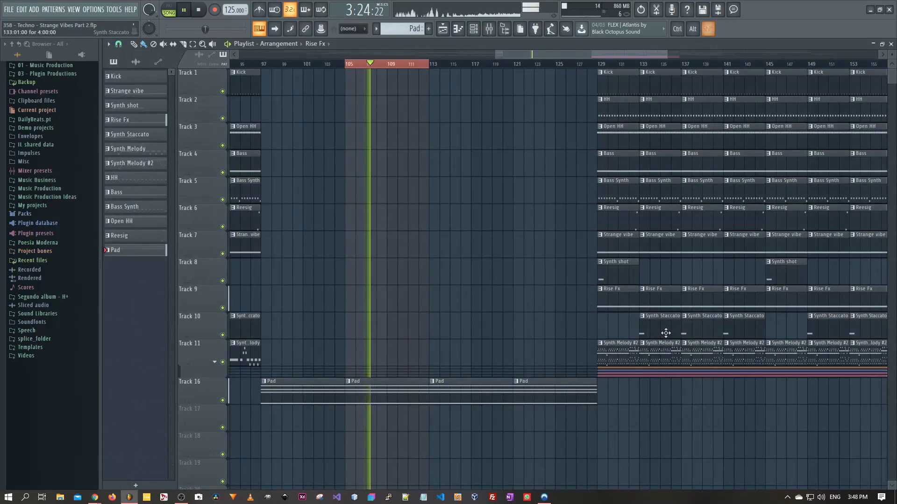
Copy Synth Staccato clips to bars 105, 113 and 121 on Track 10, and Synth shot clips to bars 109 and 117 on Track 8
{"action": "left_click_drag", "start_coordinate": [723, 335], "coordinate": [410, 328]}
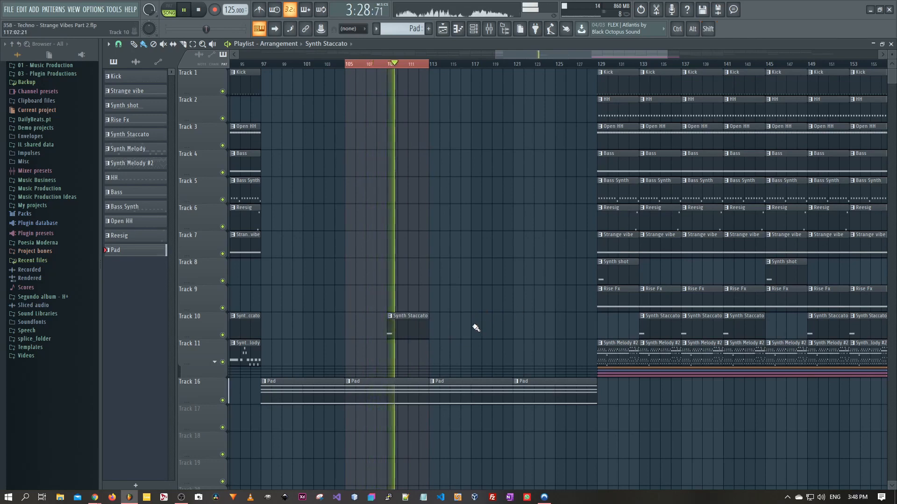
{"action": "left_click_drag", "start_coordinate": [412, 336], "coordinate": [526, 332]}
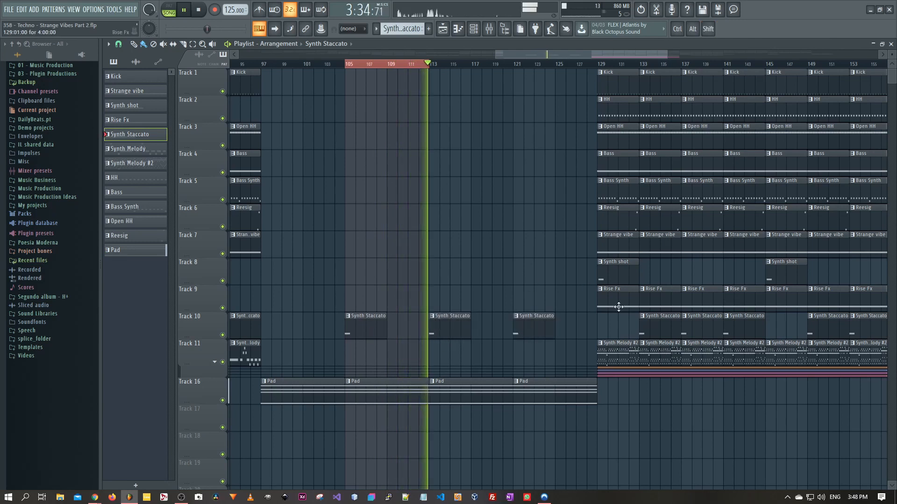
{"action": "left_click_drag", "start_coordinate": [621, 276], "coordinate": [408, 278]}
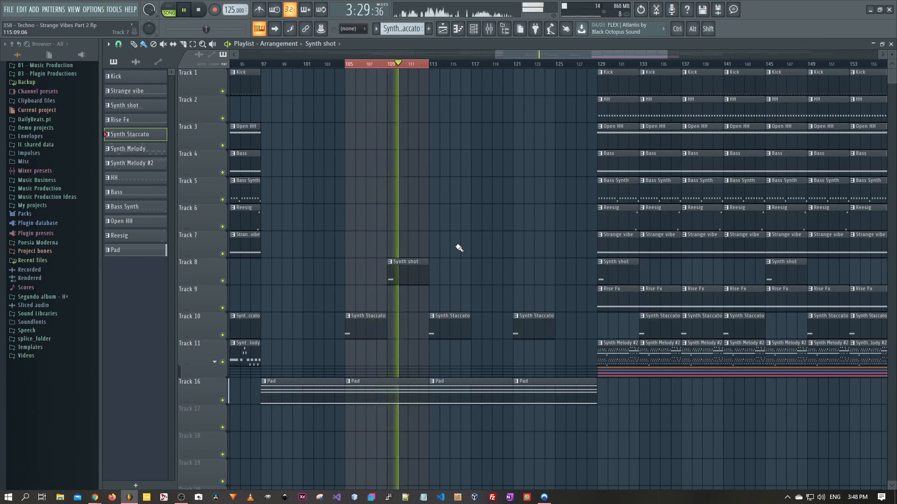
{"action": "left_click_drag", "start_coordinate": [411, 271], "coordinate": [493, 276]}
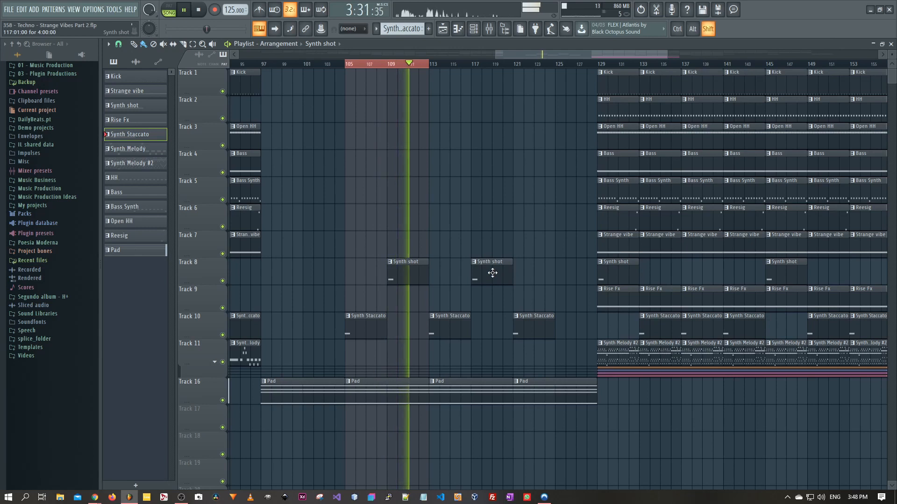
Clear the playlist's loop selection over bars 105 to 113 and play the arrangement from just before bar 97
{"action": "right_click", "coordinate": [354, 64]}
{"action": "left_click", "coordinate": [251, 64]}
{"action": "key", "text": "space"}
Add Synth Melody #2 clips at bars 121 and 125 on Track 11, continuing the melody up to bar 129
{"action": "left_click_drag", "start_coordinate": [366, 140], "coordinate": [530, 164]}
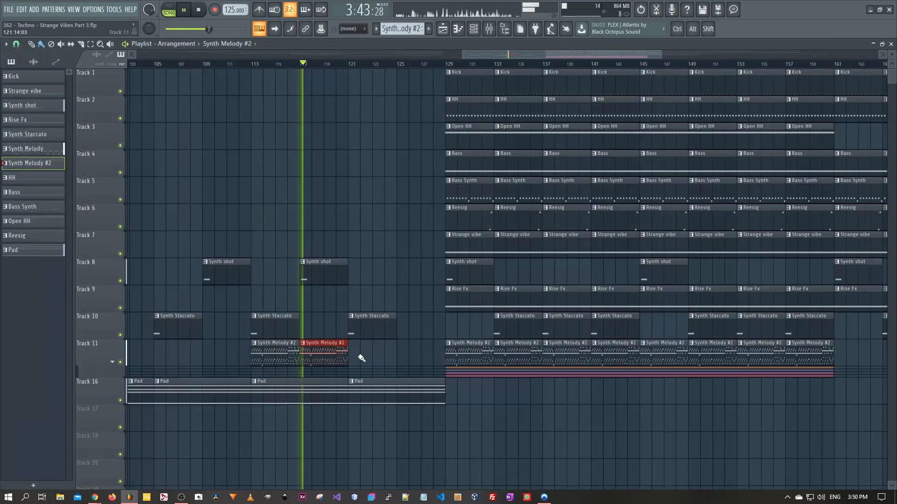
{"action": "left_click", "coordinate": [363, 355]}
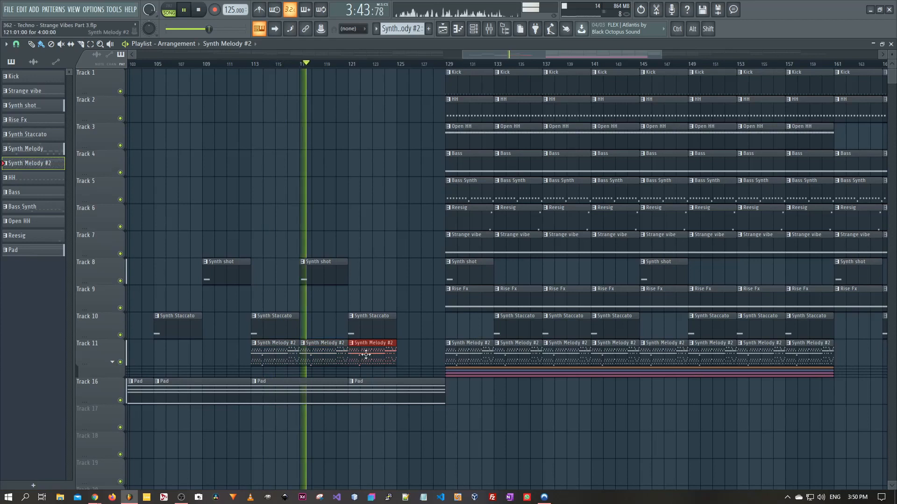
{"action": "left_click", "coordinate": [404, 354]}
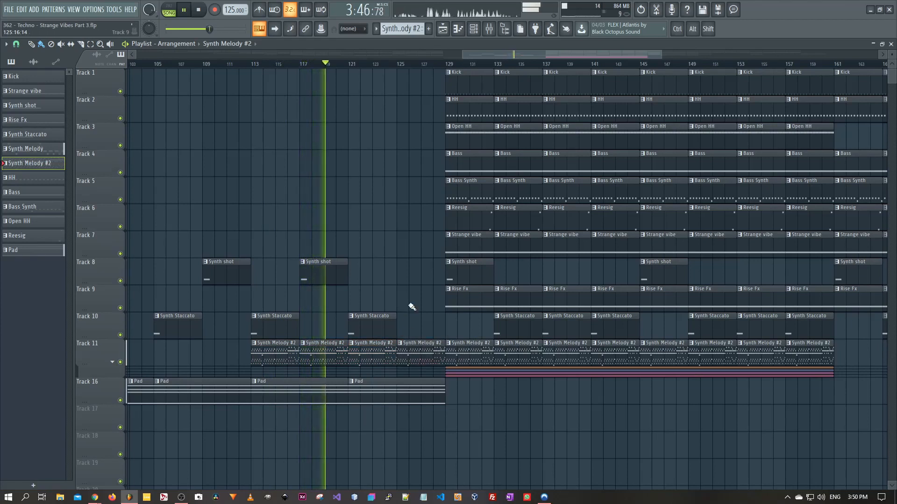
Loop bars 113 to 121 and make the Synth Melody #2 clips at bars 113 and 117 on Track 11 a unique pattern
{"action": "left_click_drag", "start_coordinate": [351, 66], "coordinate": [250, 70]}
{"action": "left_click", "coordinate": [284, 299], "text": "ctrl"}
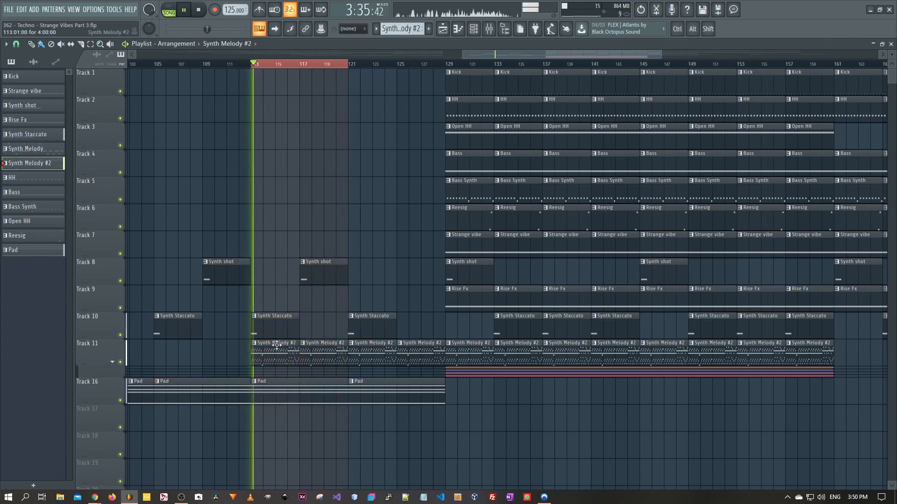
{"action": "left_click", "coordinate": [254, 343]}
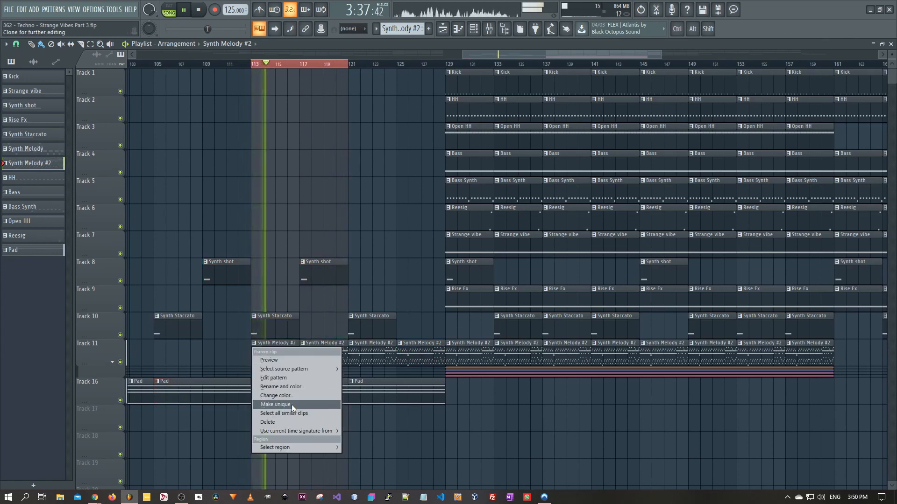
{"action": "left_click", "coordinate": [275, 404]}
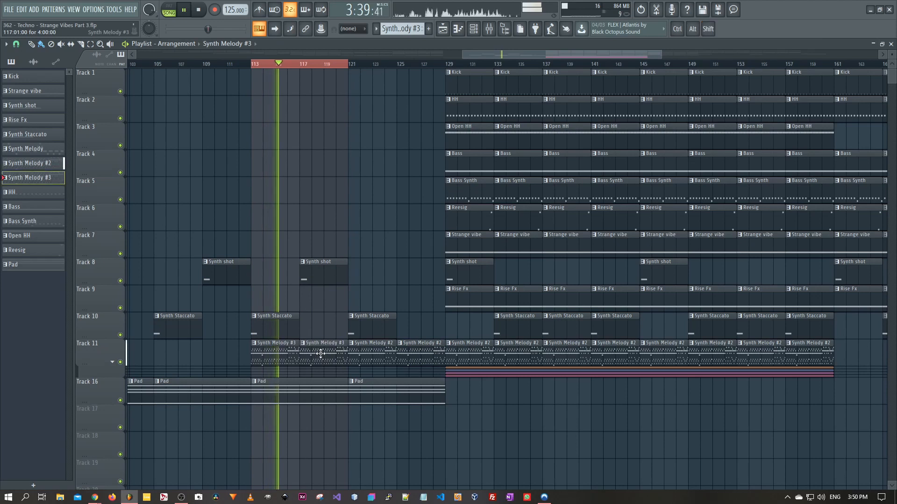
Mute the melody's Xpand!2 channel in the channel rack to hear the loop without it
{"action": "key", "text": "F5"}
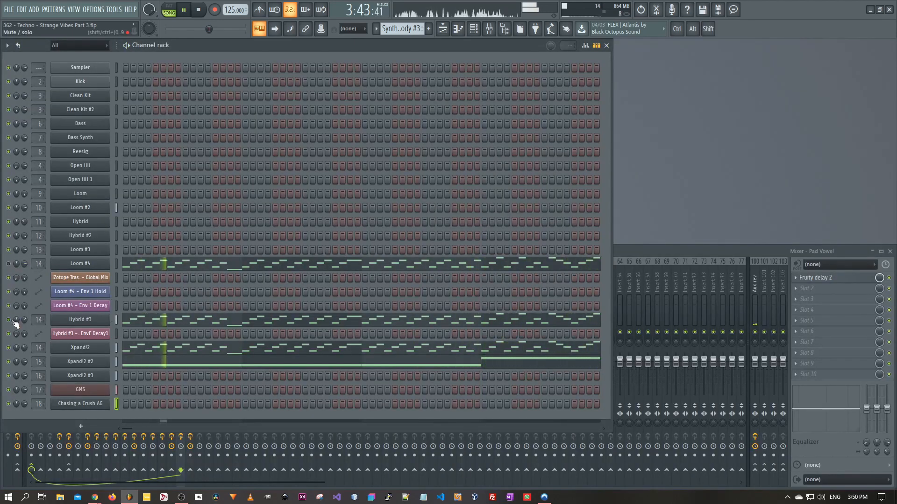
{"action": "left_click", "coordinate": [11, 349]}
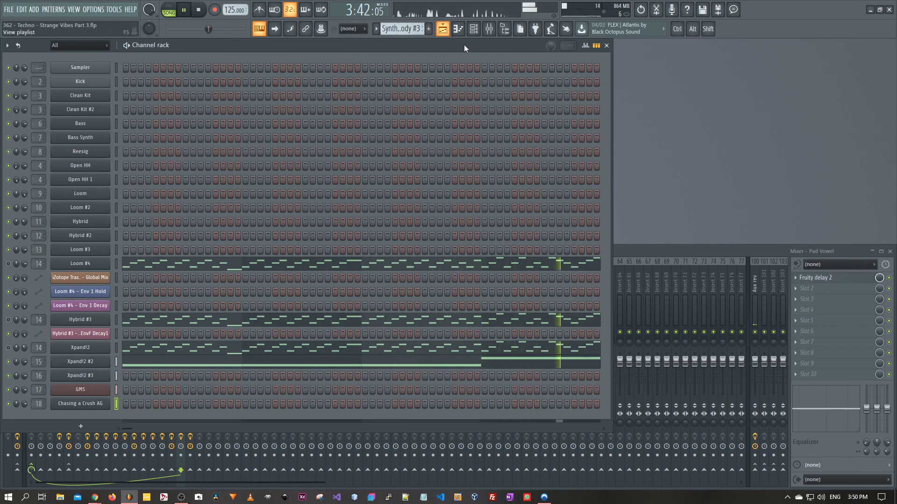
Add Fruity PanOMatic to slot 8 of the Strings mixer track and create an automation clip for its volume
{"action": "left_click", "coordinate": [642, 253]}
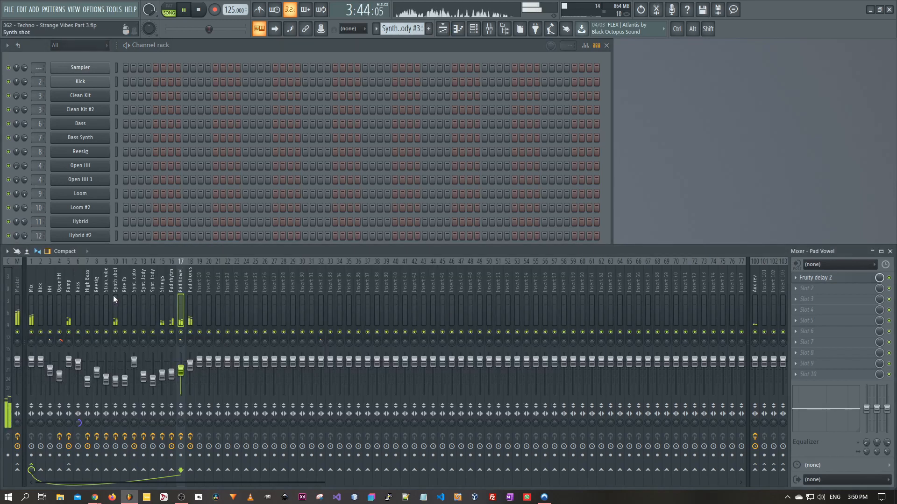
{"action": "left_click", "coordinate": [162, 299]}
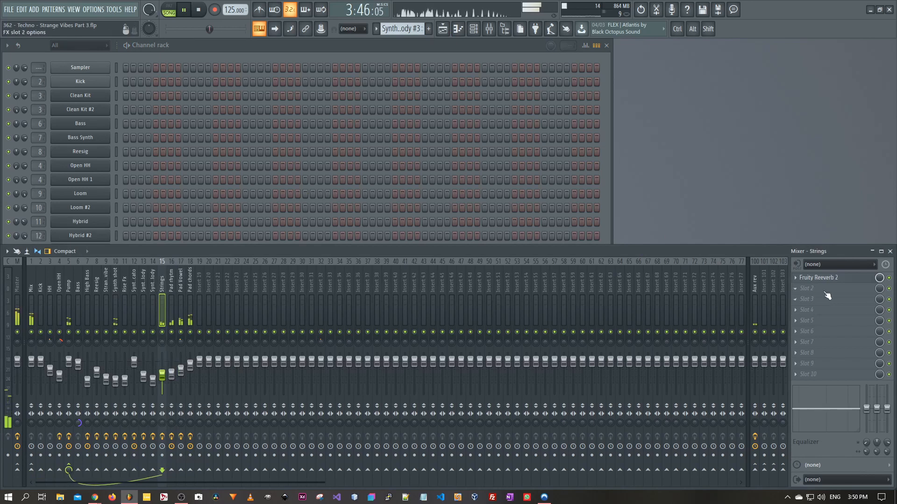
{"action": "left_click", "coordinate": [824, 353]}
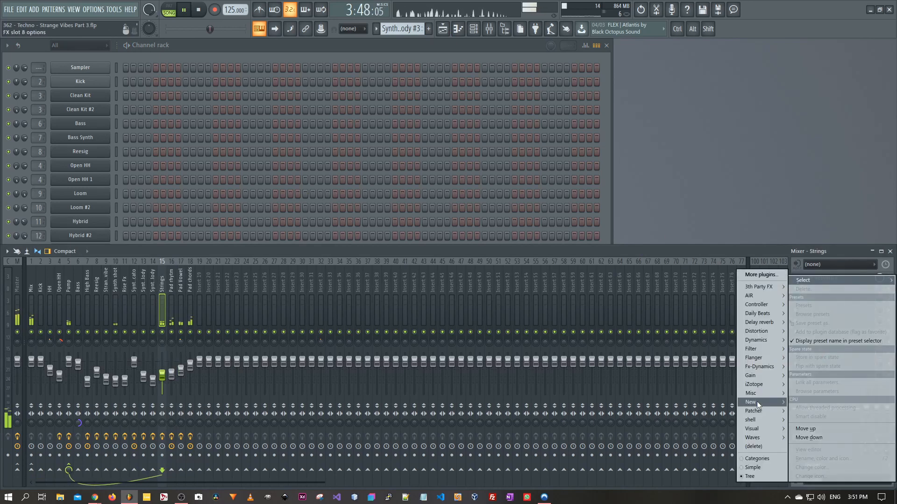
{"action": "left_click", "coordinate": [713, 384]}
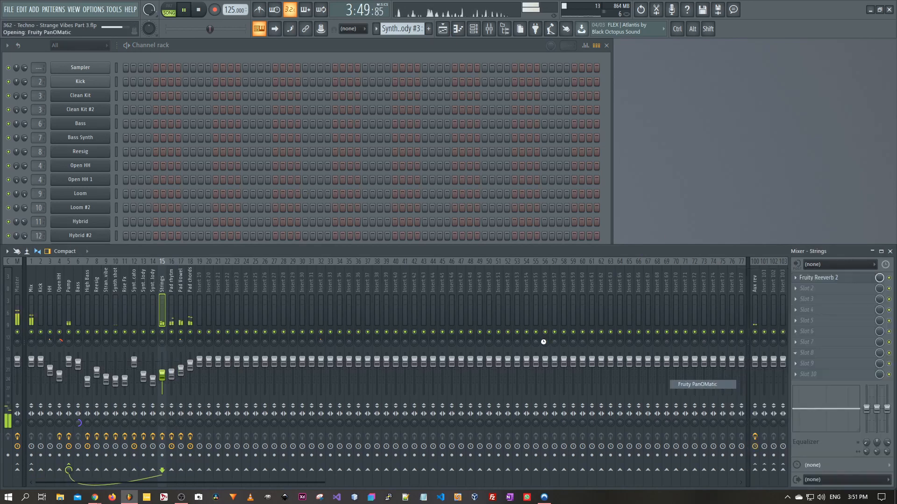
{"action": "right_click", "coordinate": [124, 154]}
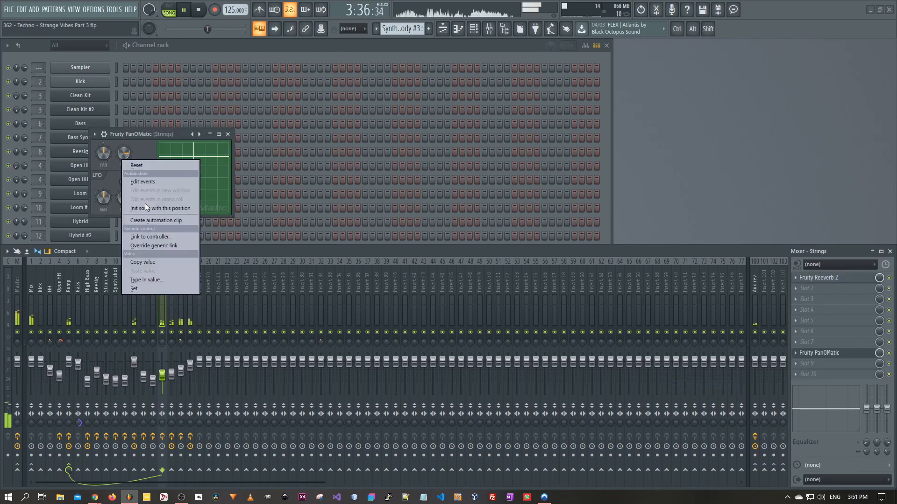
{"action": "left_click", "coordinate": [168, 220]}
{"action": "left_click", "coordinate": [431, 30]}
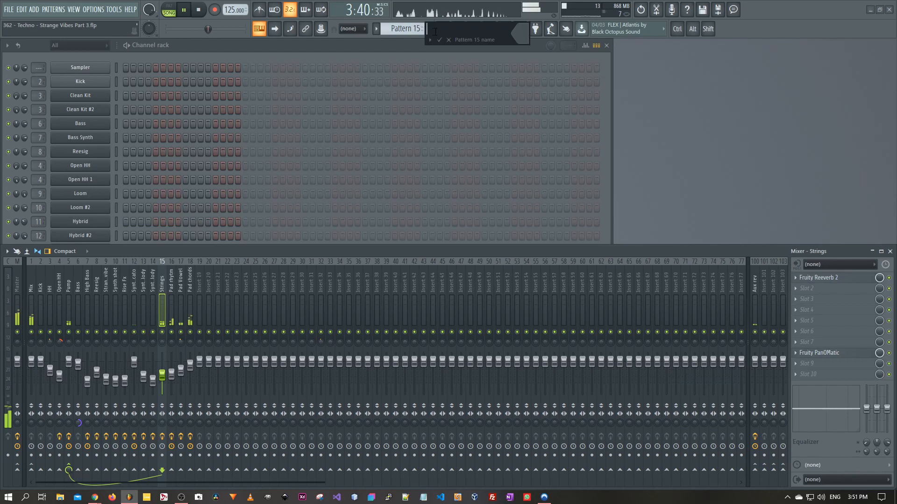
{"action": "left_click", "coordinate": [443, 29]}
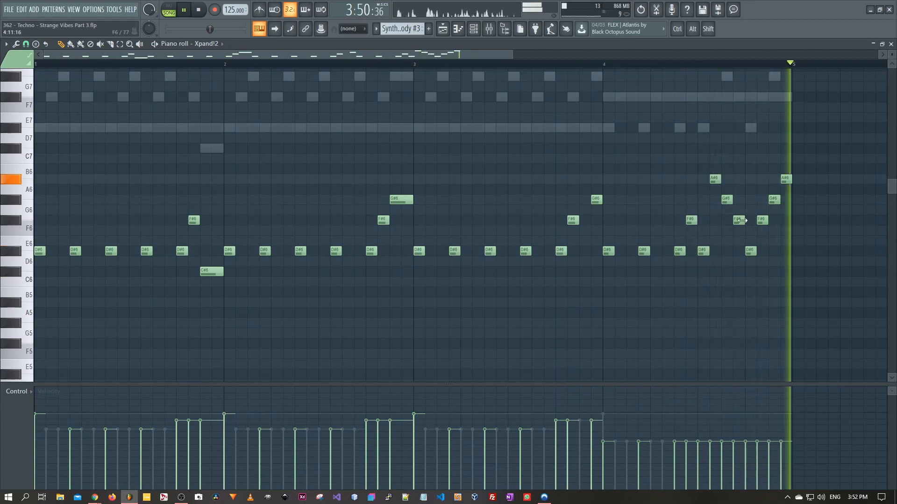
Delete the A#6, G#6 and two F#6 notes around the middle of bar 4 in the Xpand!2 part, keeping the final rising run
{"action": "right_click", "coordinate": [715, 179]}
{"action": "right_click", "coordinate": [727, 200]}
{"action": "right_click", "coordinate": [739, 220]}
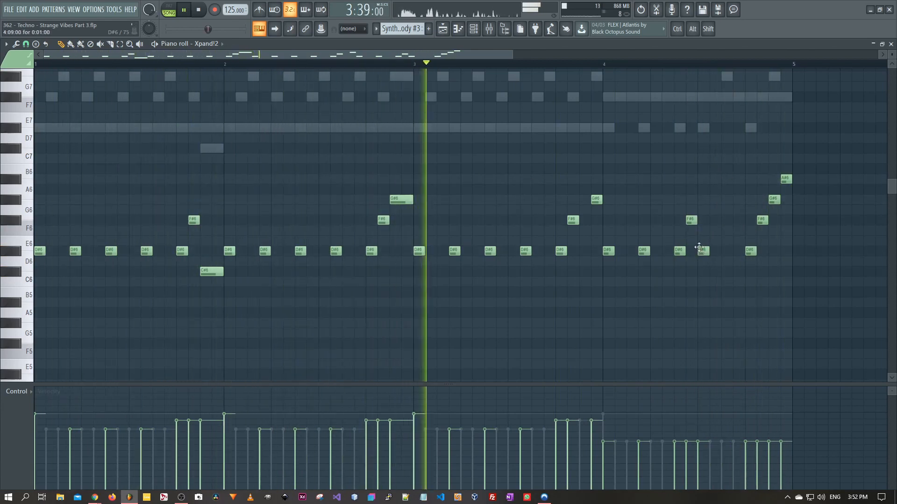
{"action": "right_click", "coordinate": [691, 221]}
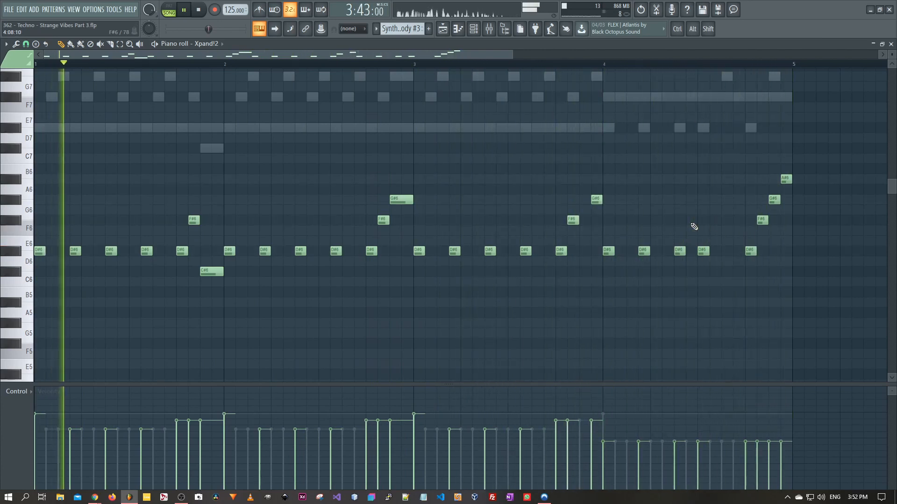
Replace the notes of the Hybrid #3 and Loom #4 channels with a copy of the thinned-out Xpand!2 melody
{"action": "key", "text": "F7"}
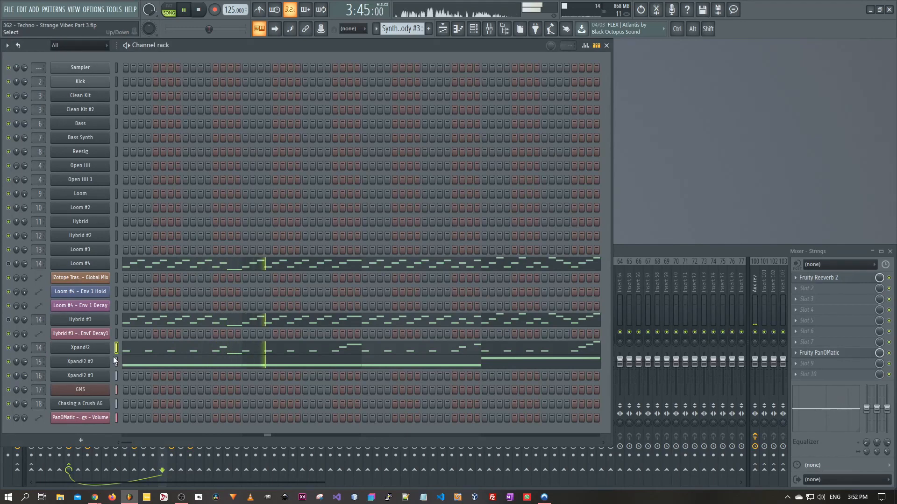
{"action": "left_click", "coordinate": [116, 320]}
{"action": "left_click", "coordinate": [116, 264]}
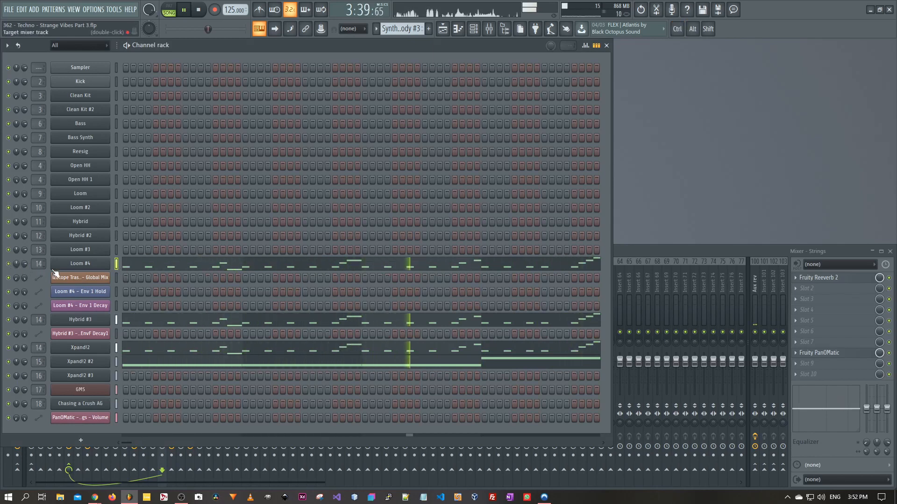
Delete all notes from the Loom #4 channel in this pattern
{"action": "left_click", "coordinate": [165, 270]}
{"action": "left_click_drag", "start_coordinate": [830, 116], "coordinate": [37, 343]}
{"action": "key", "text": "Delete"}
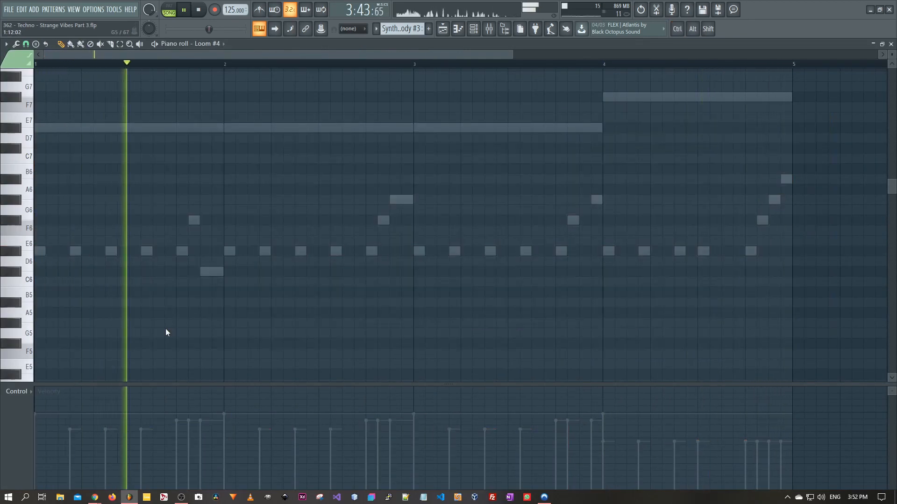
{"action": "key", "text": "Escape"}
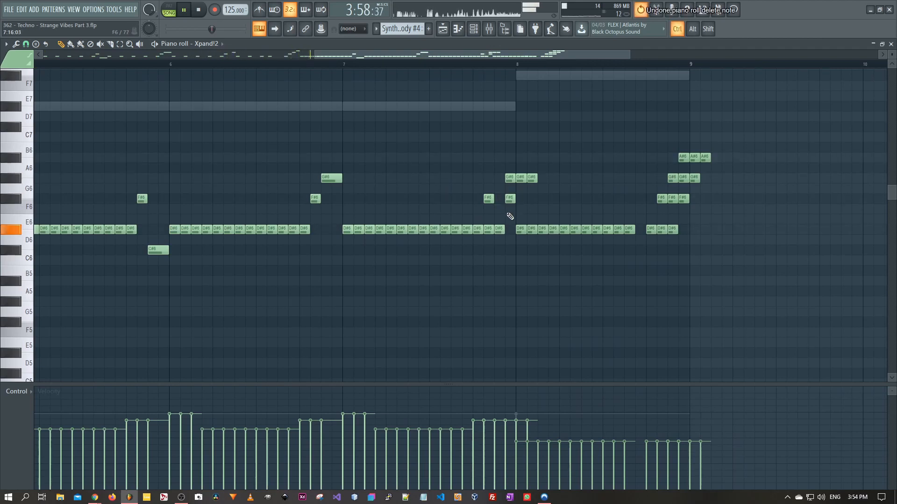
Clean up the end of bar 7 in Xpand!2: remove two D#6 and two extra G#6 notes and move the last F#6 one step earlier
{"action": "right_click", "coordinate": [499, 229]}
{"action": "right_click", "coordinate": [488, 228]}
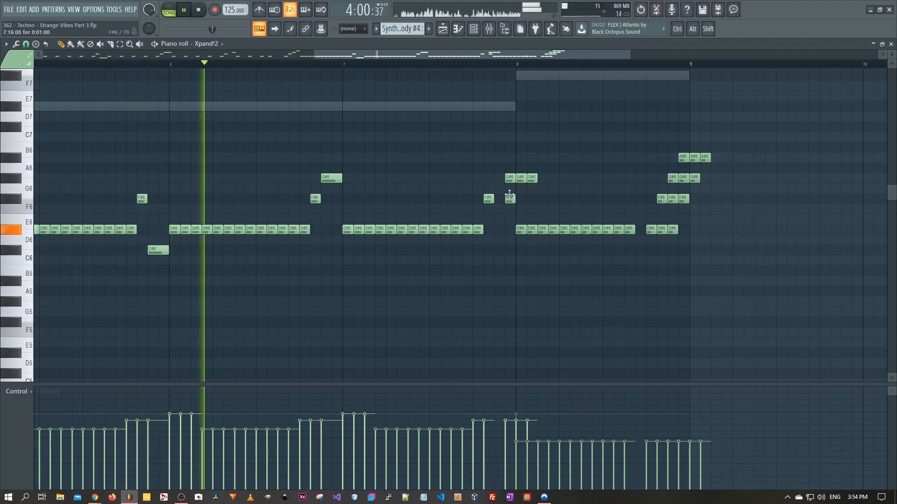
{"action": "left_click_drag", "start_coordinate": [509, 195], "coordinate": [498, 200]}
{"action": "right_click", "coordinate": [521, 178]}
{"action": "right_click", "coordinate": [532, 179]}
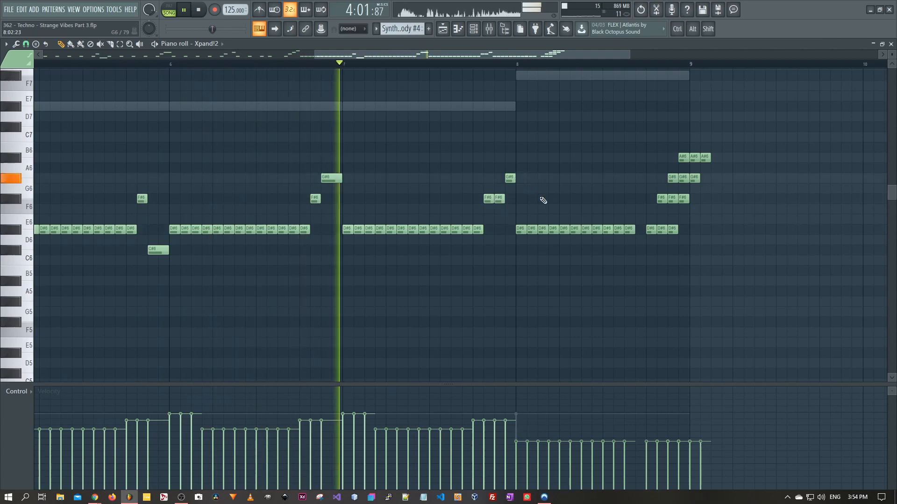
Remove the surplus repeated notes at the end of bar 8, leaving single F#6, G#6 and A#6 notes as a rising run
{"action": "right_click", "coordinate": [661, 229]}
{"action": "right_click", "coordinate": [672, 229]}
{"action": "right_click", "coordinate": [672, 198]}
{"action": "right_click", "coordinate": [683, 199]}
{"action": "right_click", "coordinate": [673, 177]}
{"action": "right_click", "coordinate": [683, 177]}
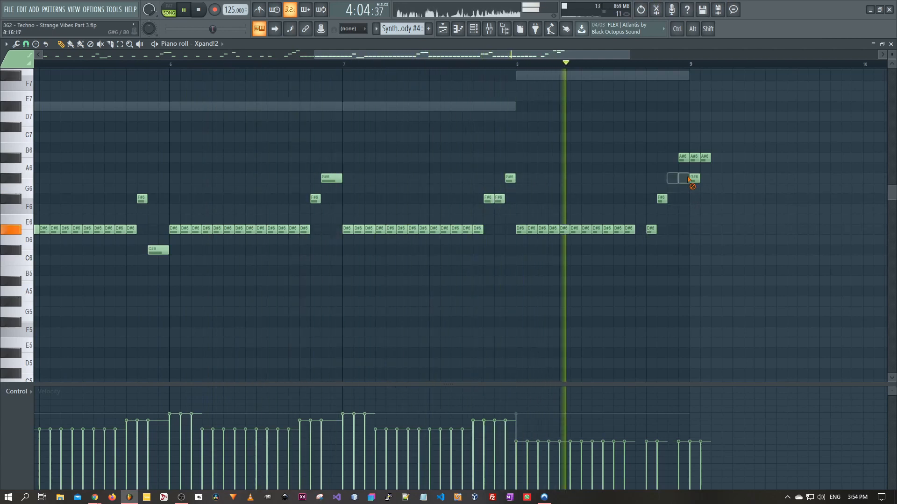
{"action": "right_click", "coordinate": [695, 178]}
{"action": "left_click", "coordinate": [673, 178]}
{"action": "right_click", "coordinate": [694, 157]}
{"action": "right_click", "coordinate": [704, 157]}
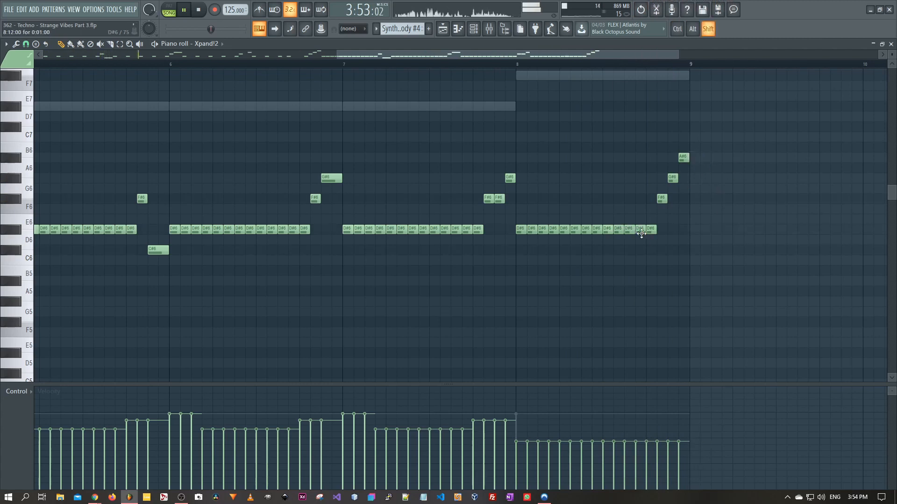
Copy the eight-bar Xpand!2 melody of Synth Melody #4 into the Hybrid #3 channel and check its notes through bar 8
{"action": "scroll", "coordinate": [509, 201], "scroll_direction": "down", "scroll_amount": 3}
{"action": "left_click_drag", "start_coordinate": [188, 117], "coordinate": [408, 138]}
{"action": "left_click_drag", "start_coordinate": [568, 169], "coordinate": [326, 174]}
{"action": "scroll", "coordinate": [416, 220], "scroll_direction": "up", "scroll_amount": 6}
{"action": "scroll", "coordinate": [416, 220], "scroll_direction": "down", "scroll_amount": 3}
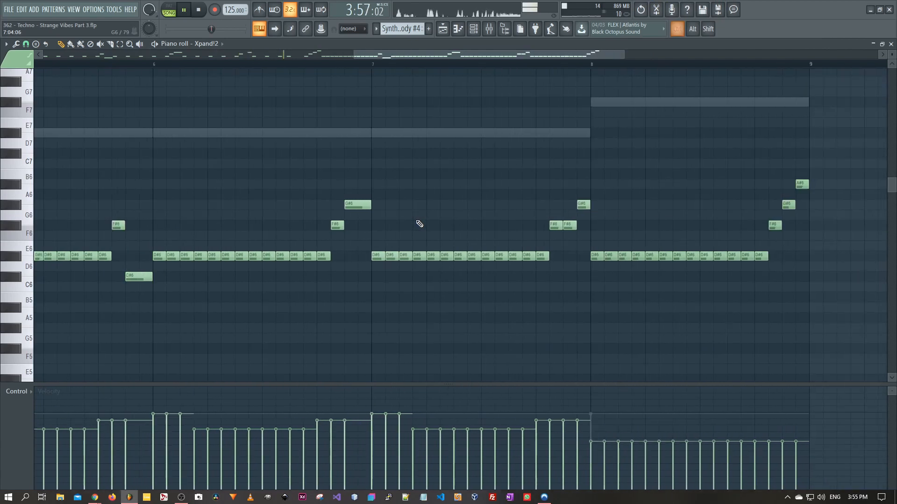
{"action": "key", "text": "Escape"}
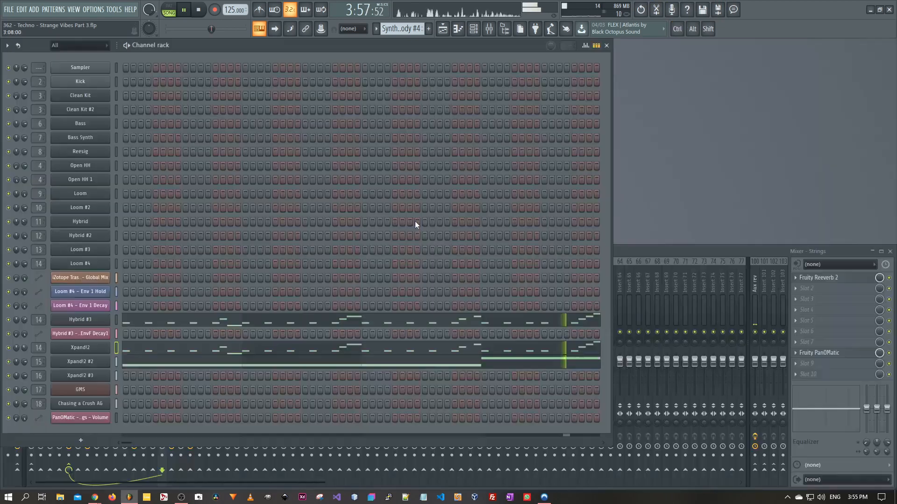
{"action": "left_click", "coordinate": [116, 320], "text": "ctrl"}
{"action": "left_click", "coordinate": [330, 325]}
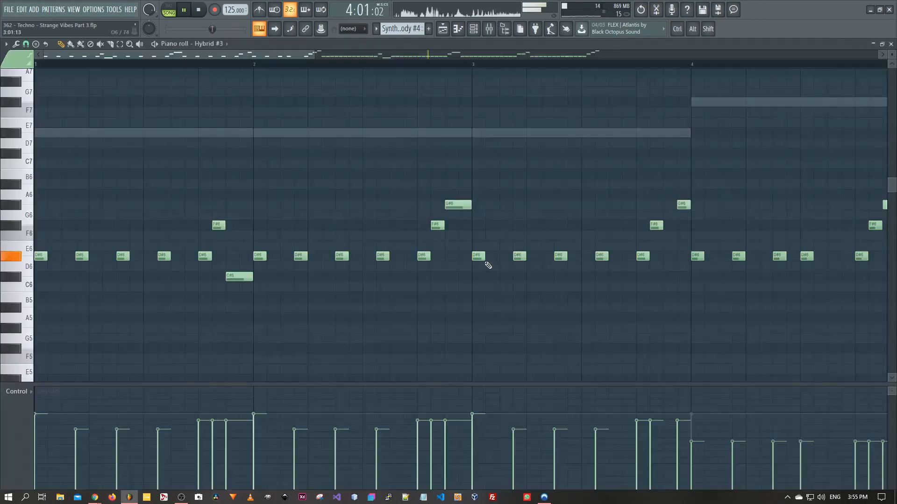
{"action": "scroll", "coordinate": [487, 262], "scroll_direction": "down", "scroll_amount": 3}
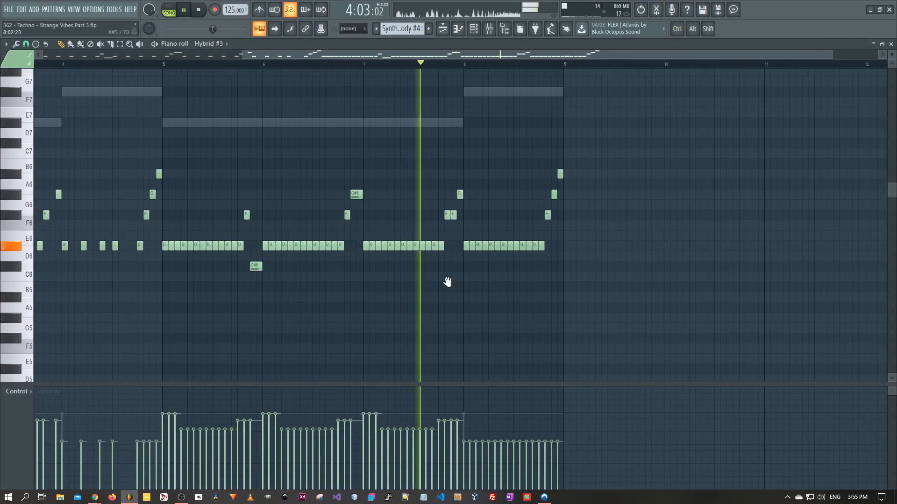
{"action": "scroll", "coordinate": [527, 276], "scroll_direction": "up", "scroll_amount": 3}
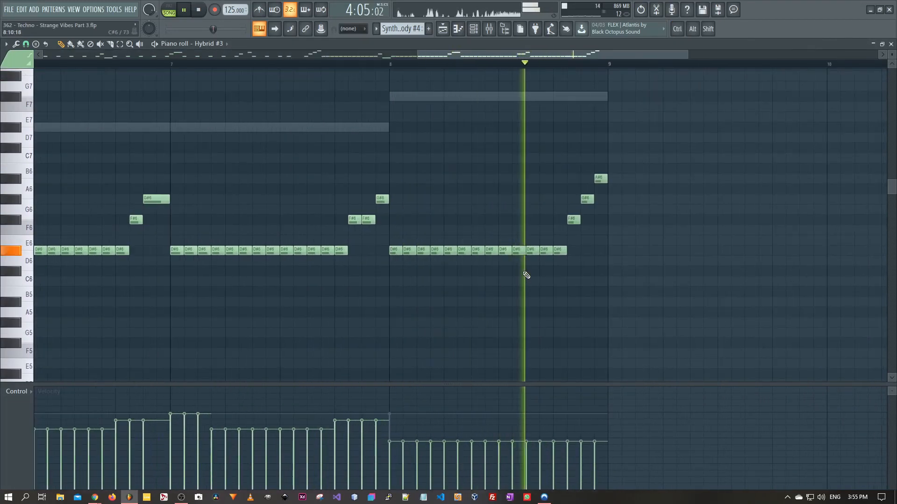
{"action": "key", "text": "F7"}
Clear the playlist's loop selection over bars 121 to 129 and play the arrangement from bar 89
{"action": "left_click", "coordinate": [443, 30]}
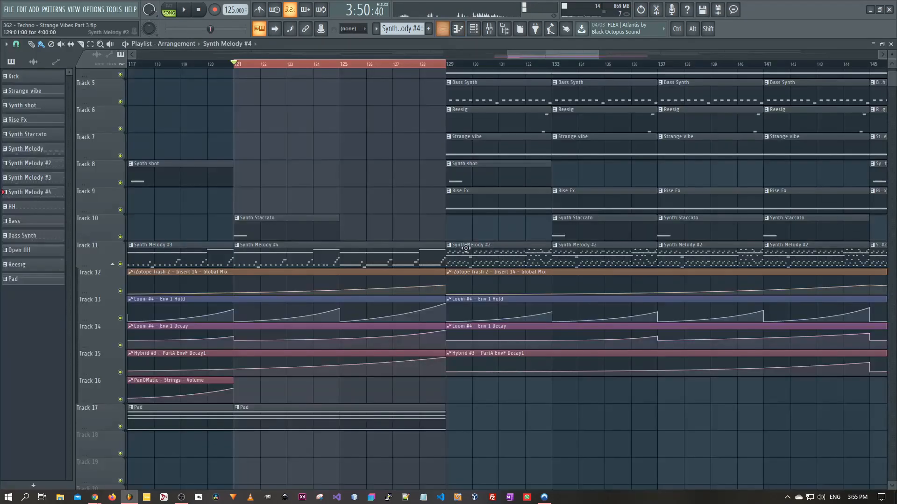
{"action": "left_click", "coordinate": [253, 71]}
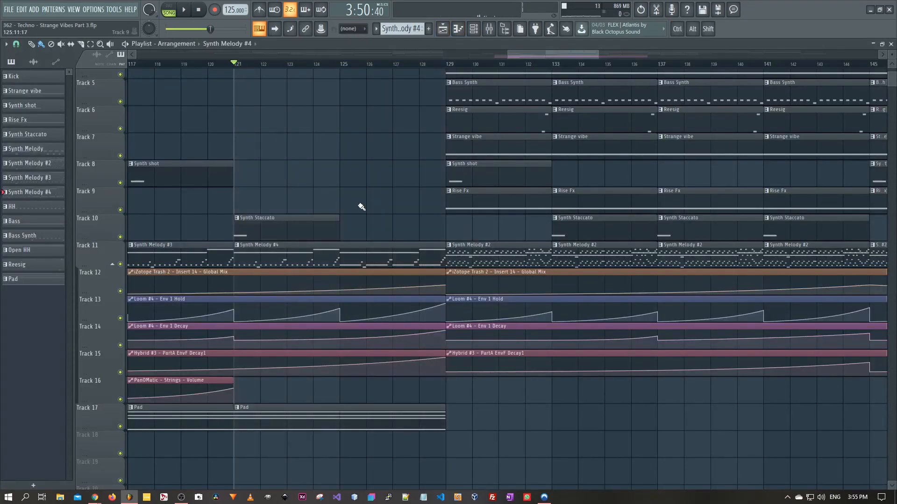
{"action": "scroll", "coordinate": [504, 186], "scroll_direction": "down", "scroll_amount": 5, "text": "ctrl"}
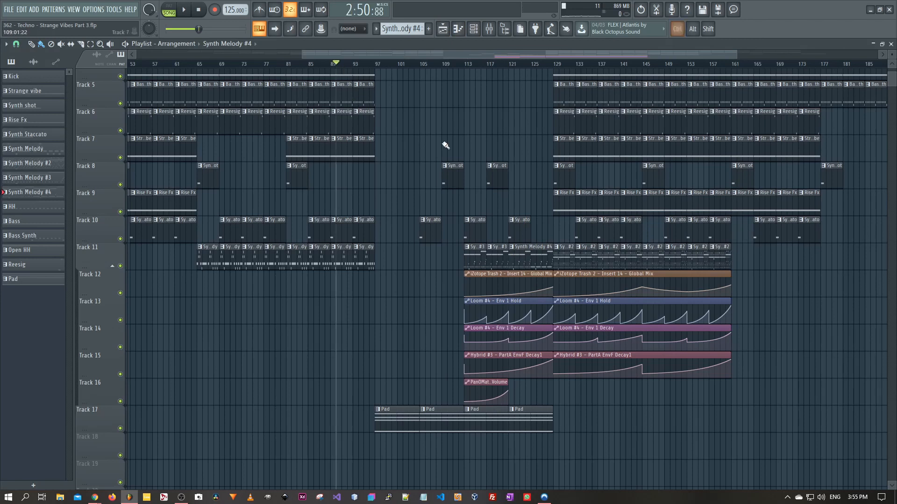
{"action": "scroll", "coordinate": [445, 145], "scroll_direction": "up", "scroll_amount": 5, "text": "ctrl"}
{"action": "left_click", "coordinate": [247, 68]}
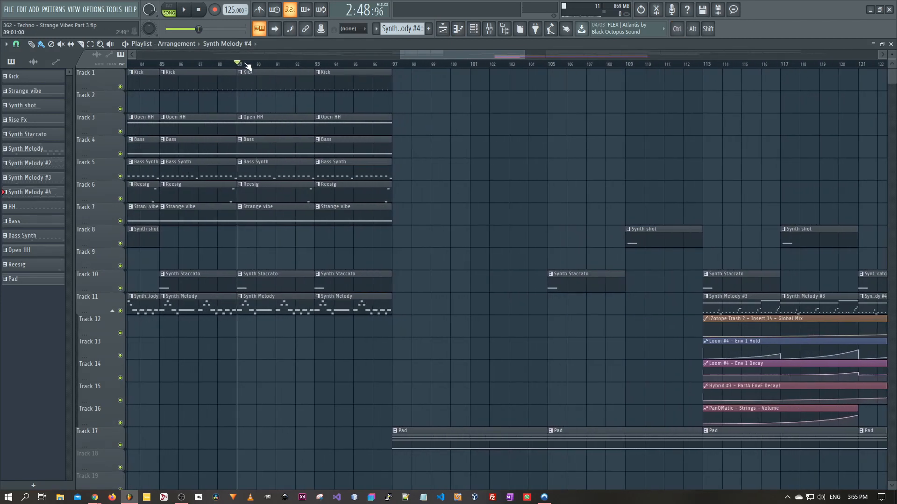
{"action": "key", "text": "space"}
Save the project while it plays, following the playback through the break up to the entry at bar 129
{"action": "scroll", "coordinate": [452, 209], "scroll_direction": "down", "scroll_amount": 3, "text": "ctrl"}
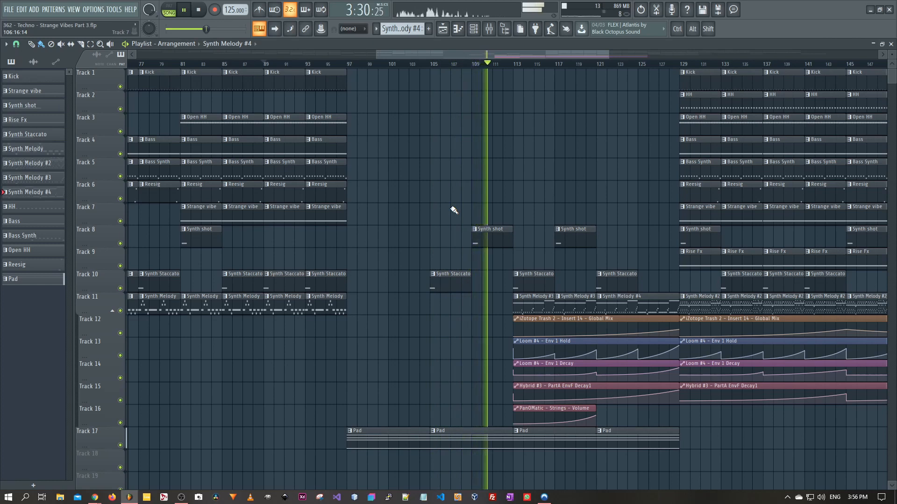
{"action": "key", "text": "ctrl+s"}
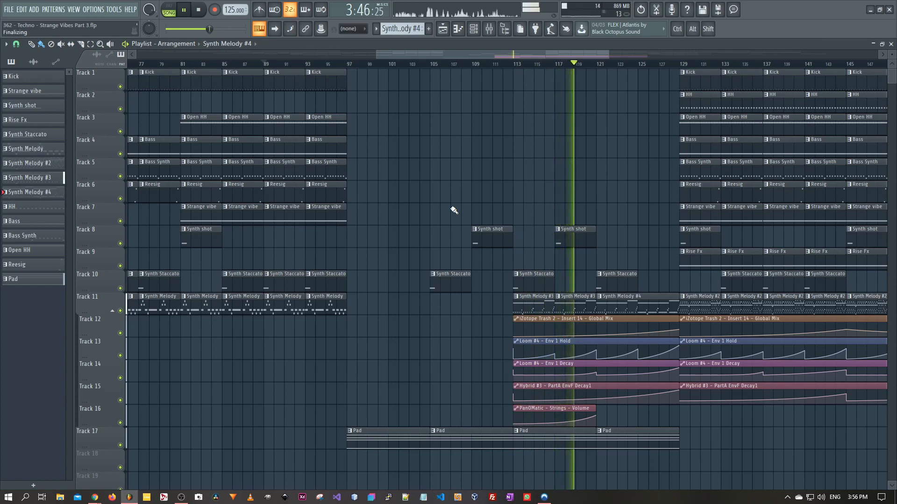
{"action": "left_click_drag", "start_coordinate": [495, 216], "coordinate": [302, 195]}
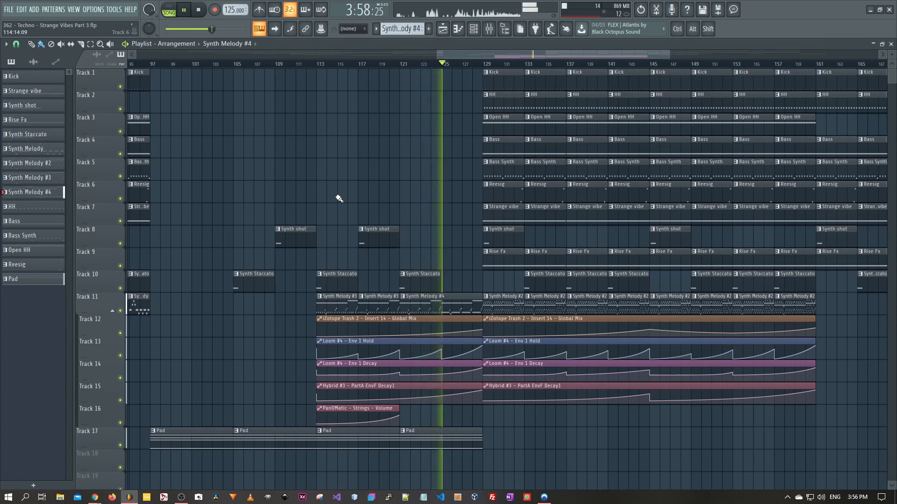
{"action": "left_click_drag", "start_coordinate": [368, 198], "coordinate": [261, 206]}
{"action": "scroll", "coordinate": [384, 192], "scroll_direction": "up", "scroll_amount": 5}
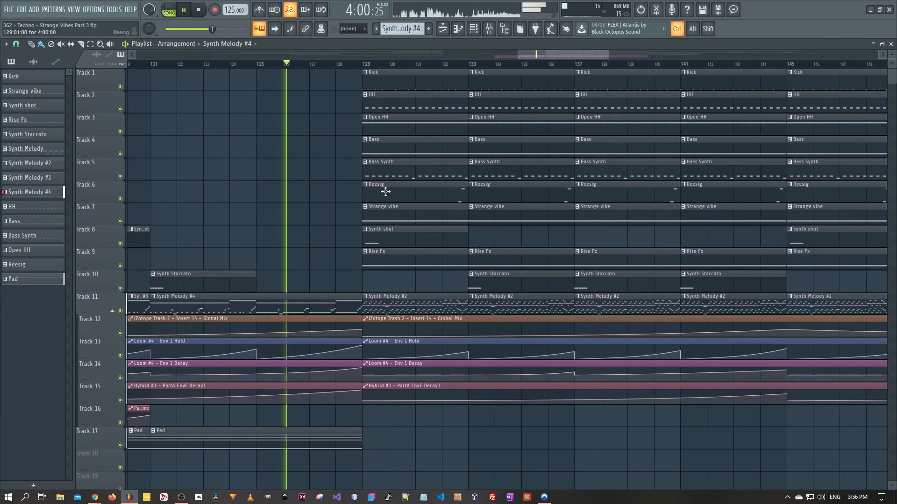
Examine the arrangement during playback, comparing the end of the break with the full section starting at bar 129
{"action": "scroll", "coordinate": [385, 192], "scroll_direction": "down", "scroll_amount": 3}
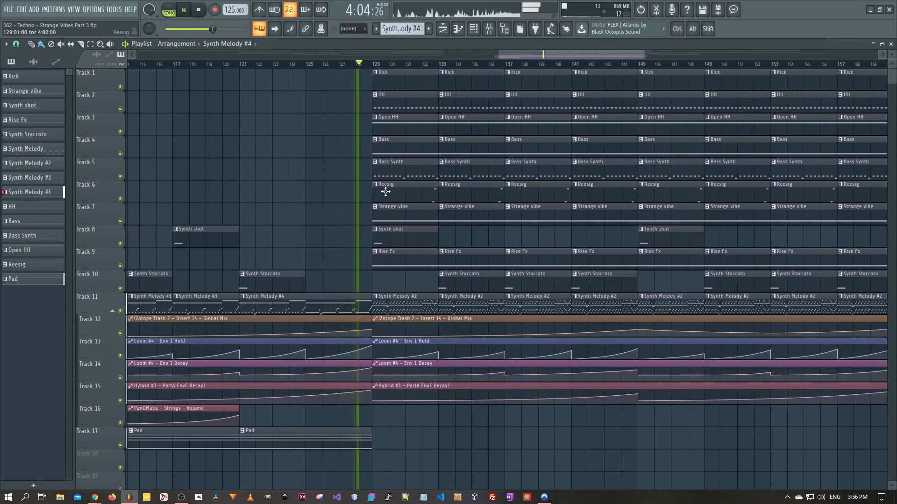
{"action": "scroll", "coordinate": [333, 229], "scroll_direction": "down", "scroll_amount": 2}
{"action": "scroll", "coordinate": [333, 229], "scroll_direction": "down", "scroll_amount": 2}
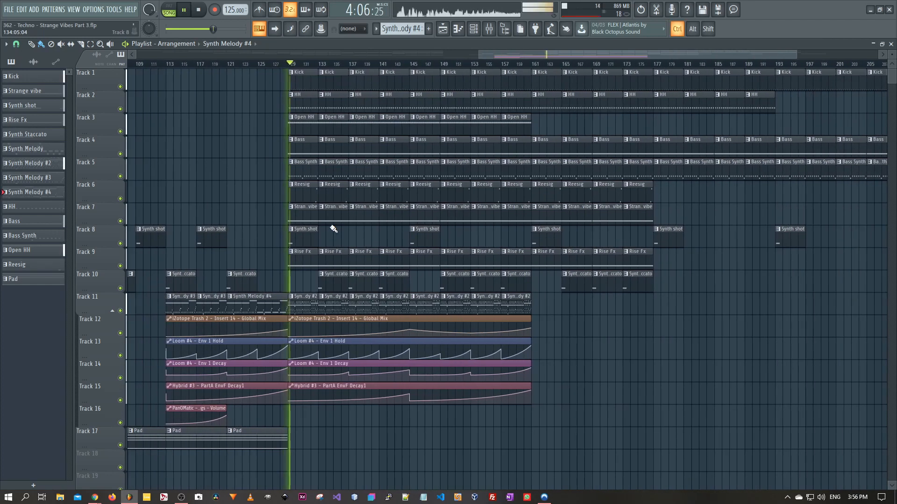
{"action": "scroll", "coordinate": [342, 233], "scroll_direction": "up", "scroll_amount": 4}
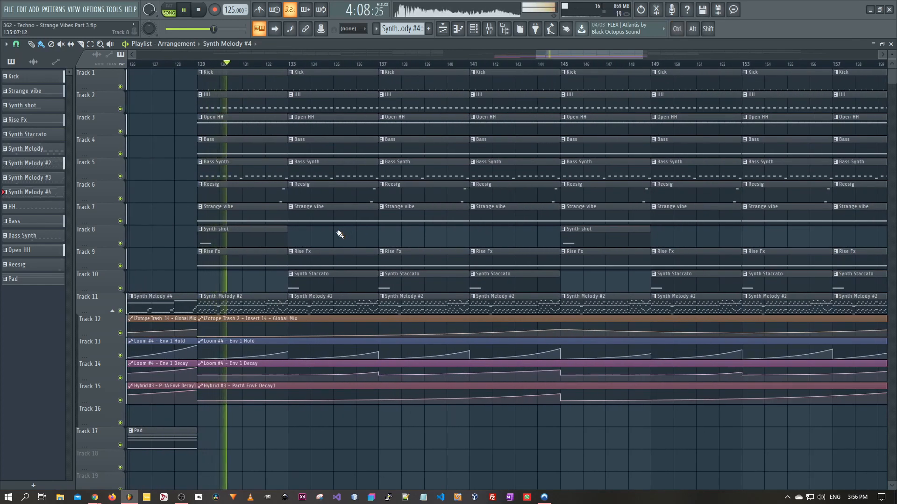
{"action": "scroll", "coordinate": [339, 233], "scroll_direction": "down", "scroll_amount": 1}
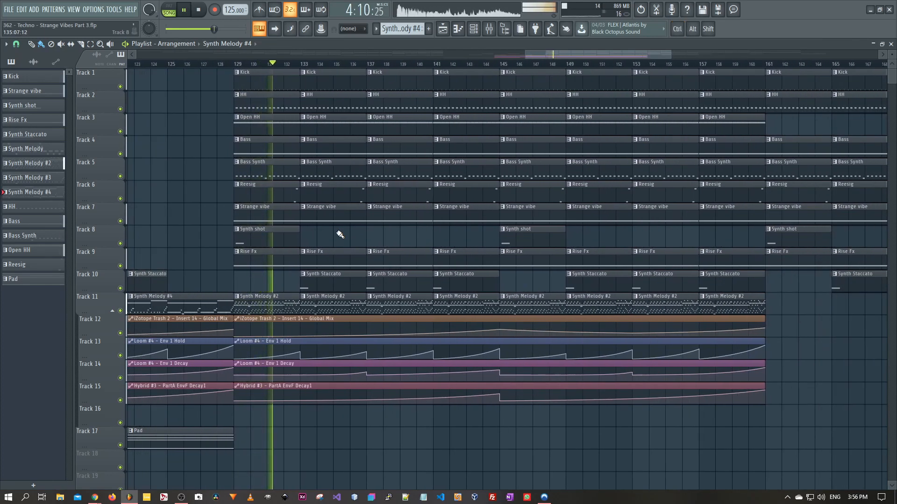
{"action": "scroll", "coordinate": [340, 234], "scroll_direction": "down", "scroll_amount": 2}
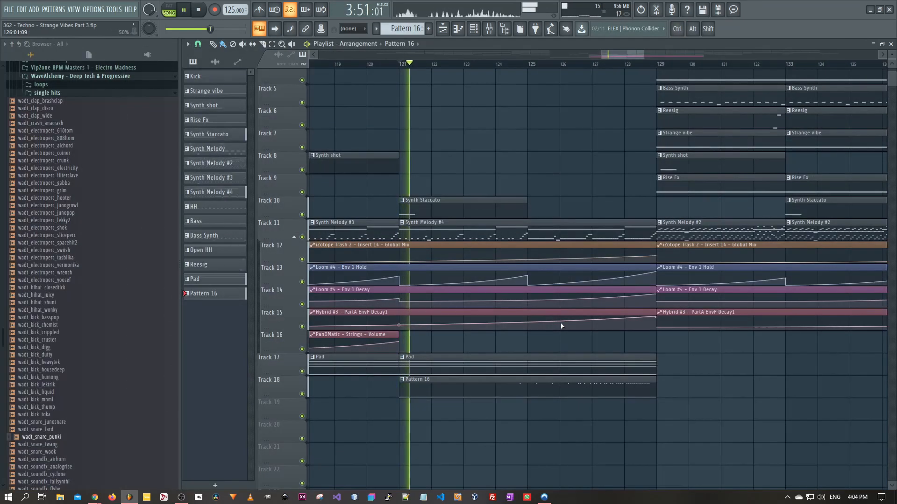
{"action": "scroll", "coordinate": [567, 169], "scroll_direction": "down", "scroll_amount": 6}
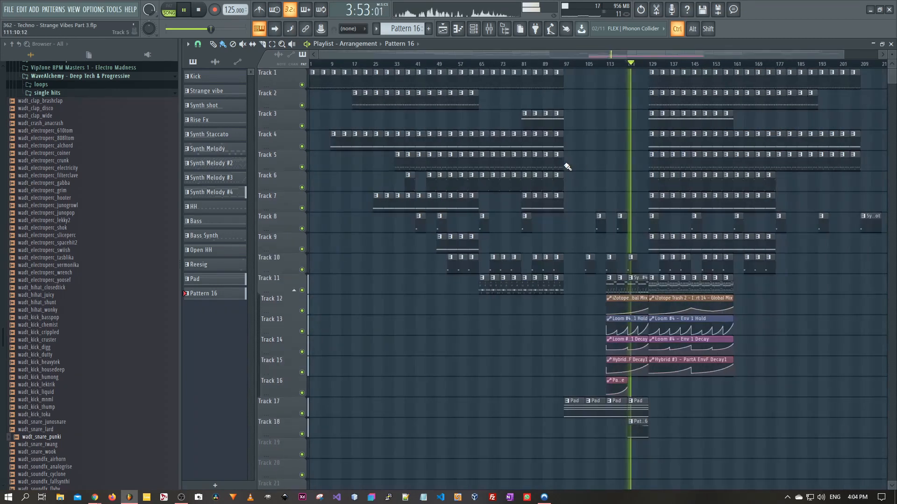
{"action": "scroll", "coordinate": [628, 133], "scroll_direction": "up", "scroll_amount": 5}
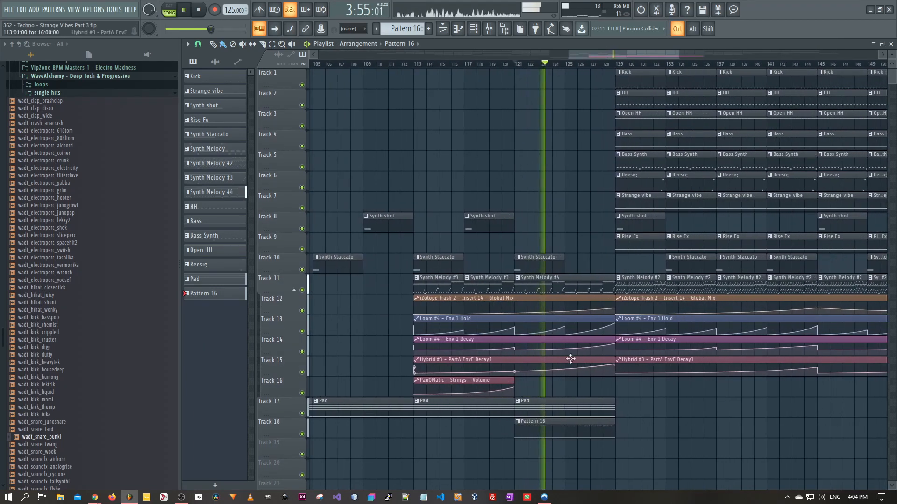
Collapse automation tracks 12 to 16 under Track 11 and check the playback past bar 129 in the playlist and mixer
{"action": "left_click", "coordinate": [293, 290]}
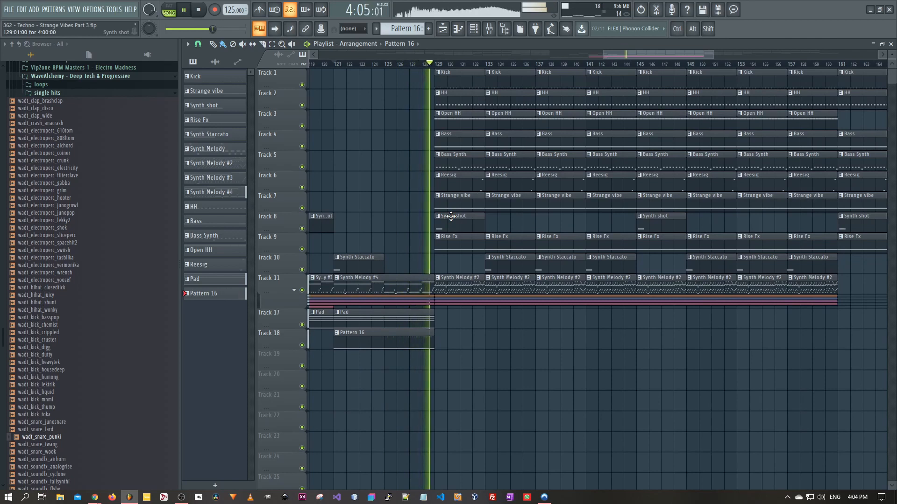
{"action": "scroll", "coordinate": [453, 214], "scroll_direction": "up", "scroll_amount": 3, "text": "ctrl"}
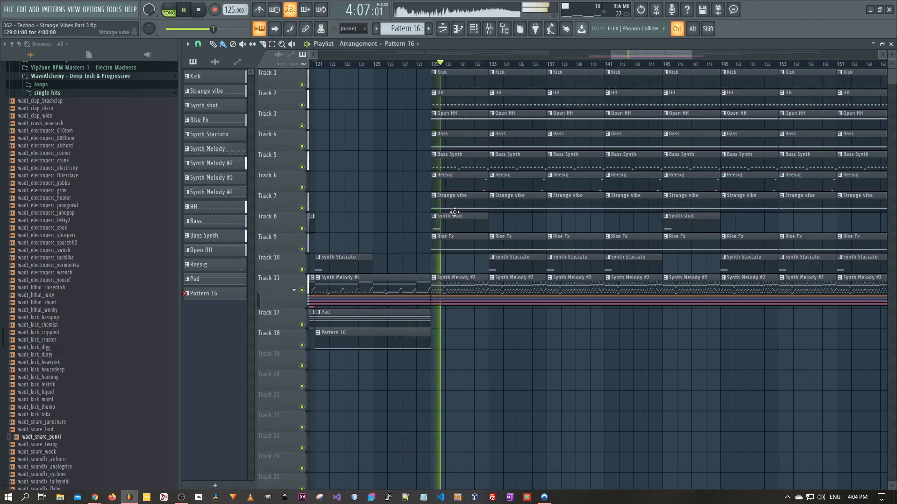
{"action": "scroll", "coordinate": [454, 212], "scroll_direction": "down", "scroll_amount": 1, "text": "ctrl"}
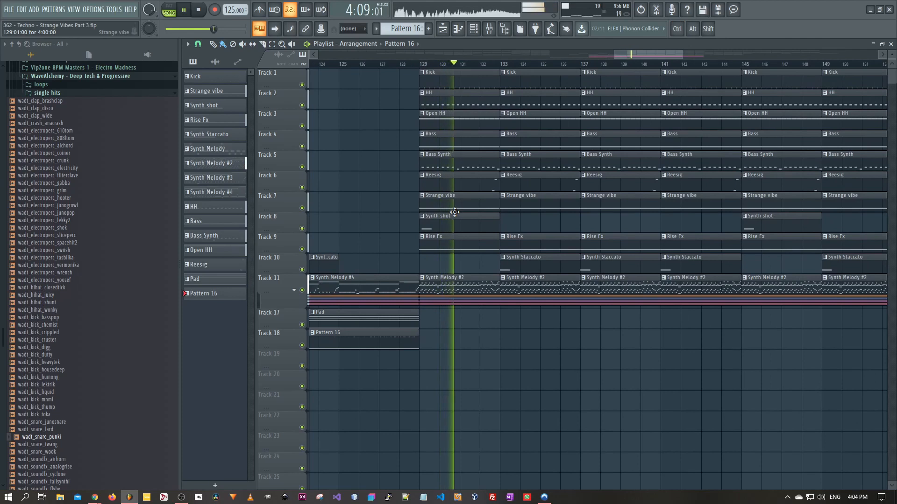
{"action": "left_click_drag", "start_coordinate": [399, 214], "coordinate": [526, 228]}
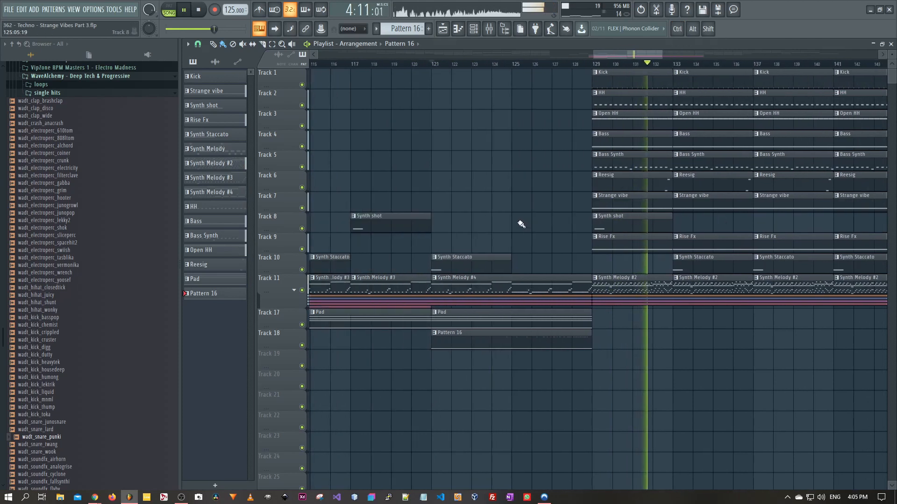
{"action": "key", "text": "F5"}
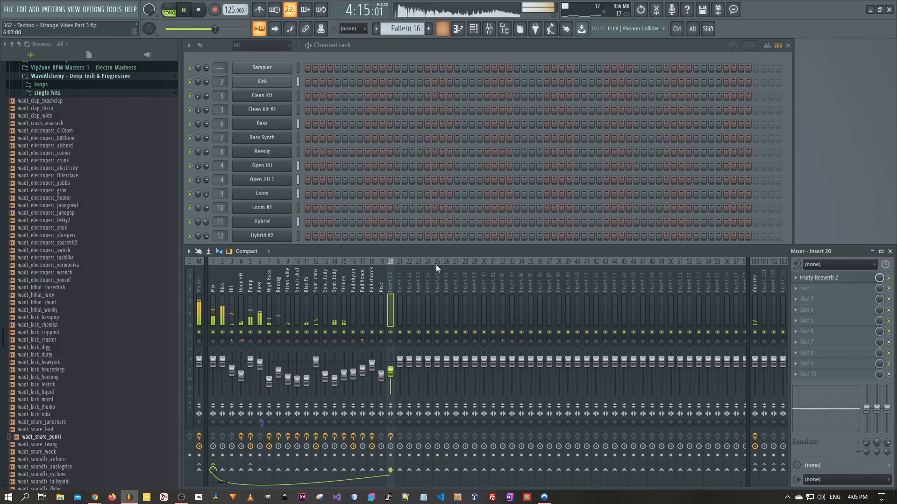
{"action": "left_click", "coordinate": [442, 31]}
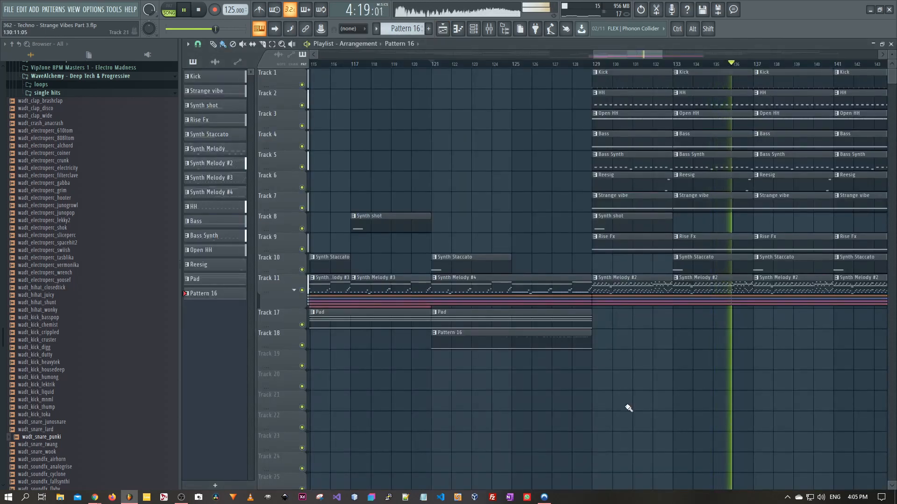
Create a new pattern and name it Snare
{"action": "key", "text": "F4"}
{"action": "type", "text": "S"}
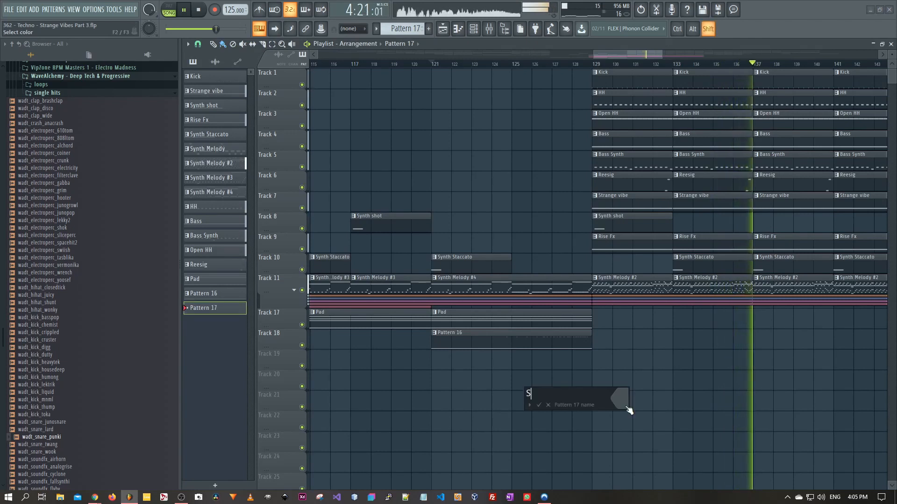
{"action": "type", "text": "nare"}
{"action": "key", "text": "Return"}
Place four consecutive four-bar Snare clips on Track 19 across bars 129 to 145 and loop that range
{"action": "left_click", "coordinate": [609, 362]}
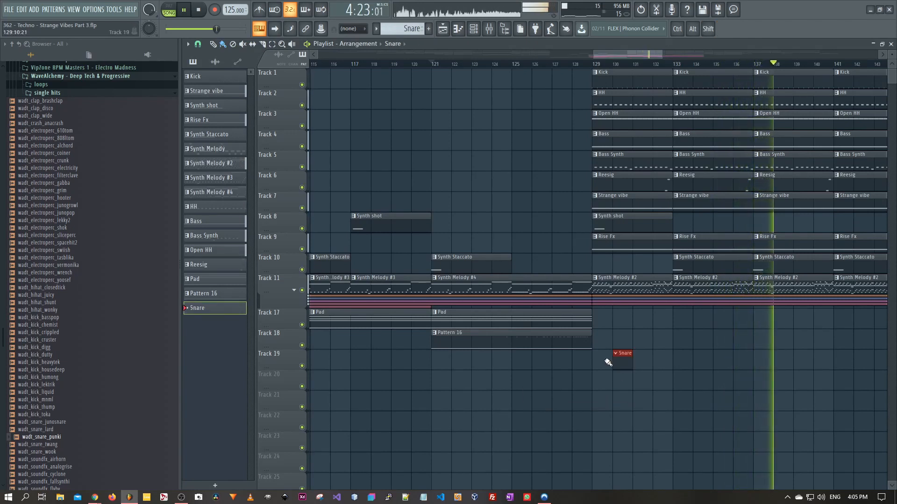
{"action": "left_click_drag", "start_coordinate": [619, 362], "coordinate": [706, 366]}
{"action": "mouse_move", "coordinate": [775, 365]}
{"action": "left_mouse_down"}
{"action": "mouse_move", "coordinate": [621, 363]}
{"action": "mouse_move", "coordinate": [799, 368]}
{"action": "mouse_move", "coordinate": [786, 365]}
{"action": "left_mouse_up"}
{"action": "scroll", "coordinate": [795, 139], "scroll_direction": "right", "scroll_amount": 3}
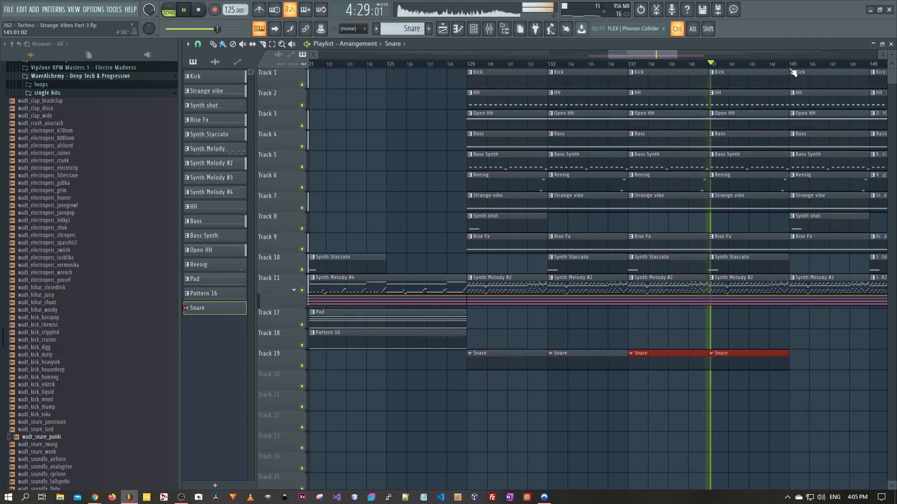
{"action": "left_click_drag", "start_coordinate": [790, 68], "coordinate": [467, 78], "text": "ctrl"}
{"action": "left_click", "coordinate": [456, 85], "text": "ctrl"}
Try filling the wadt_snare_punki channel of the Snare pattern with a hit every four steps and editing individual steps
{"action": "key", "text": "F5"}
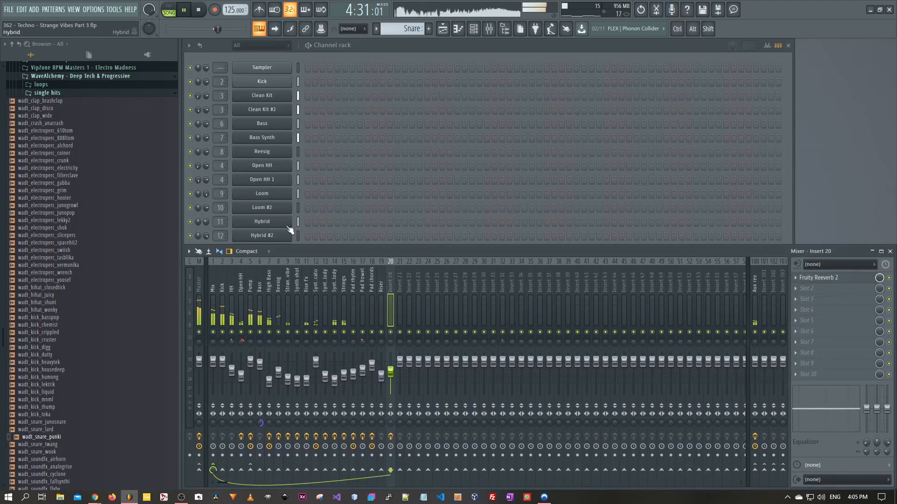
{"action": "left_click", "coordinate": [386, 55]}
{"action": "right_click", "coordinate": [272, 447]}
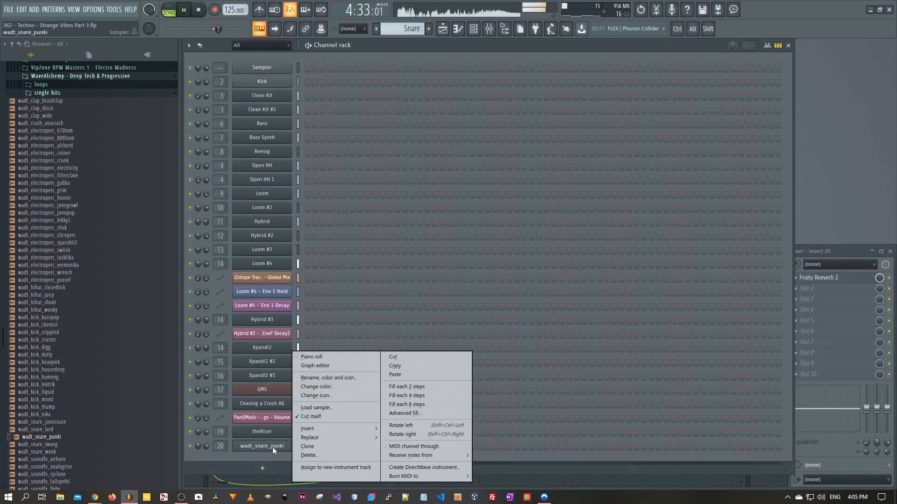
{"action": "left_click", "coordinate": [411, 396]}
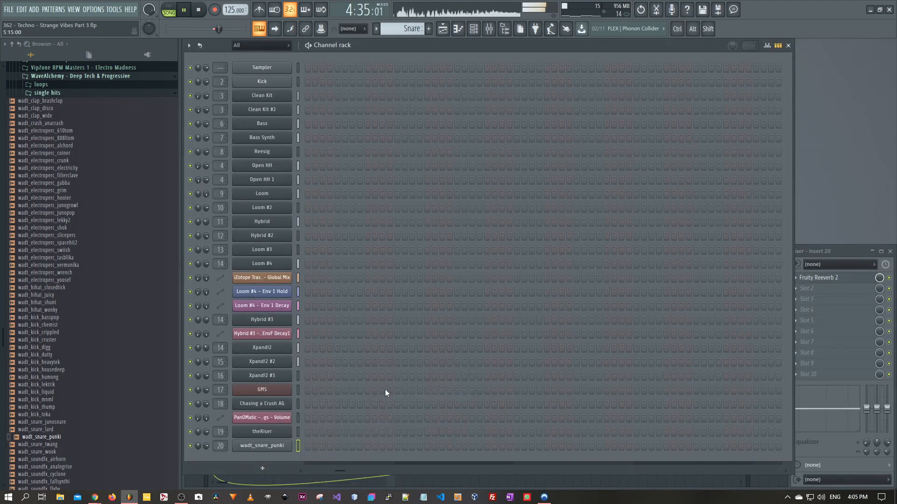
{"action": "right_click", "coordinate": [397, 446]}
{"action": "right_click", "coordinate": [367, 445]}
{"action": "right_click", "coordinate": [338, 445]}
{"action": "left_click", "coordinate": [747, 446]}
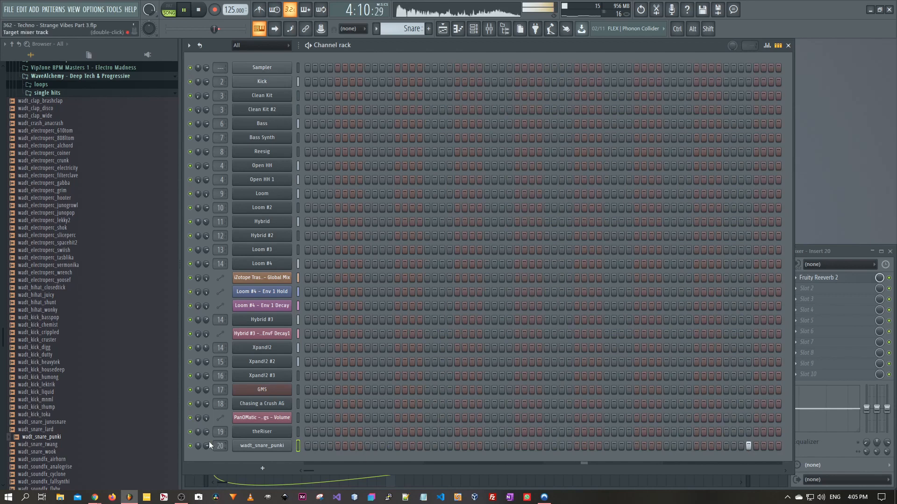
Fill the wadt_snare_punki channel with a hit every eight steps, starting at step 5
{"action": "right_click", "coordinate": [256, 446]}
{"action": "left_click", "coordinate": [411, 405]}
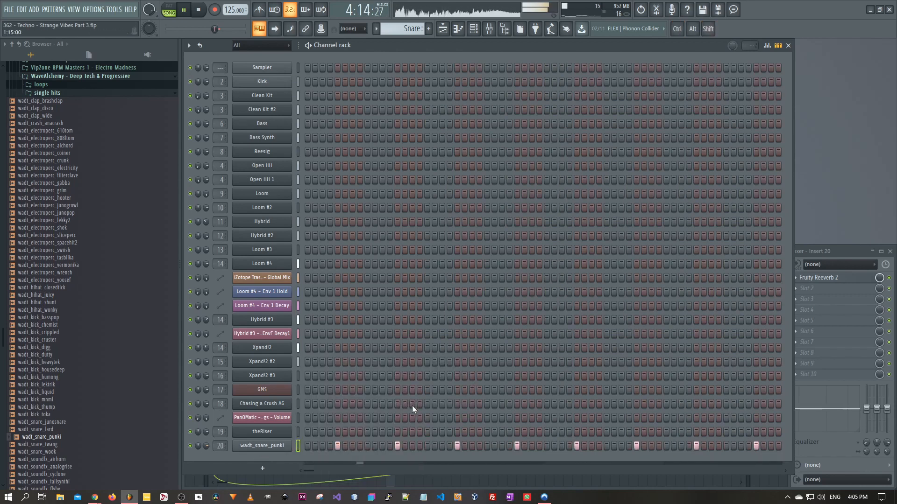
{"action": "right_click", "coordinate": [436, 362]}
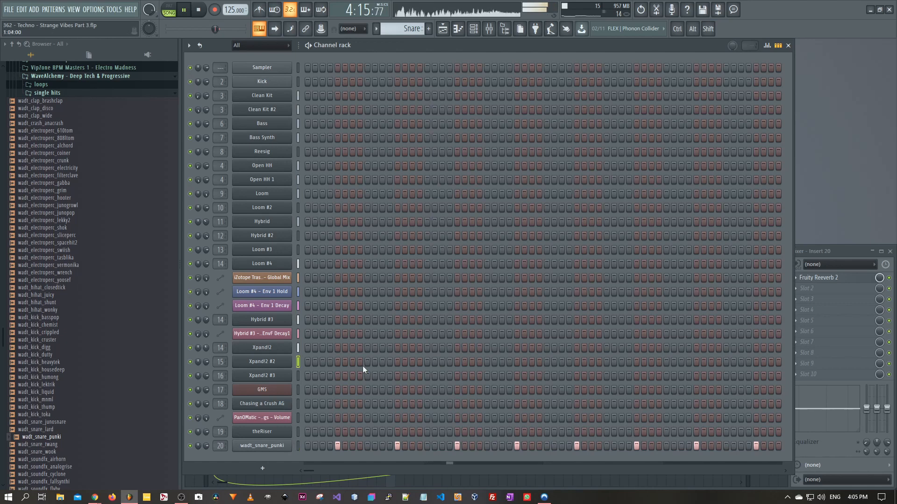
Lower mixer insert 20 to about -9.2 dB and rename it Snare
{"action": "left_click", "coordinate": [821, 254]}
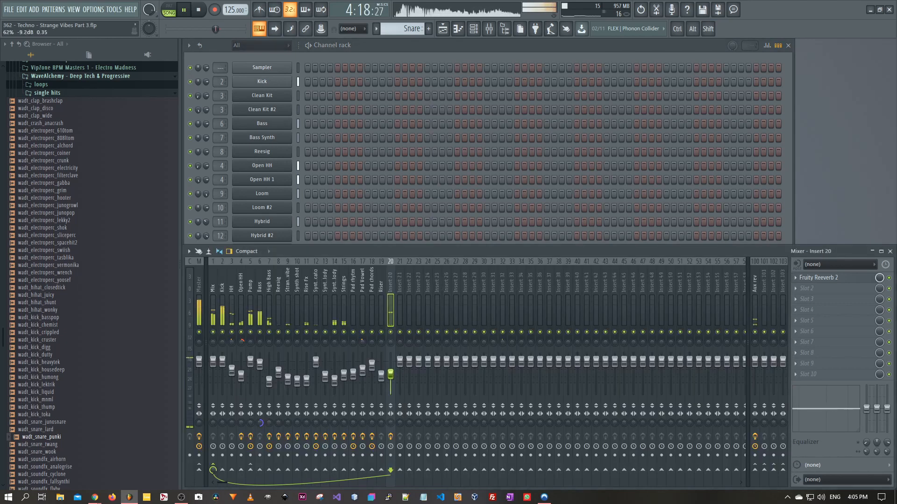
{"action": "double_click", "coordinate": [394, 287]}
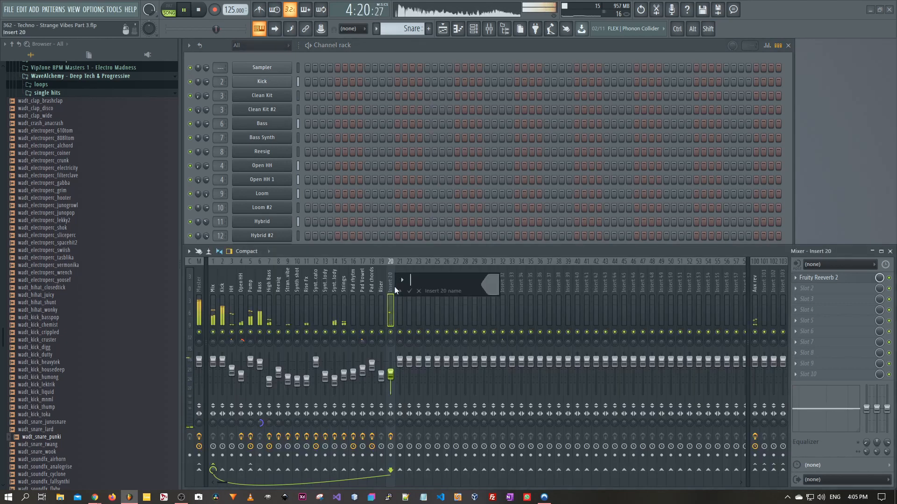
{"action": "key", "text": "Return"}
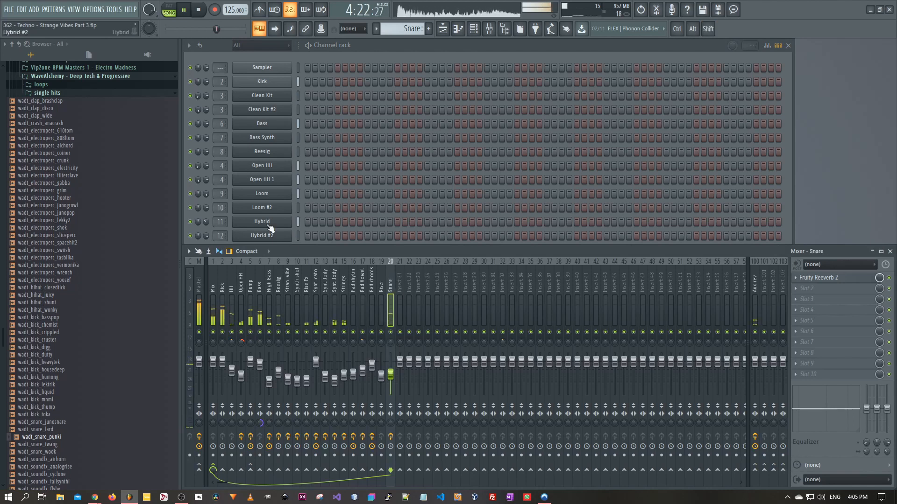
Fine-tune the pitch shift of the wadt_snare_punki sample with its time stretching mode on Auto, and close its settings
{"action": "left_click", "coordinate": [374, 48]}
{"action": "left_click", "coordinate": [278, 448]}
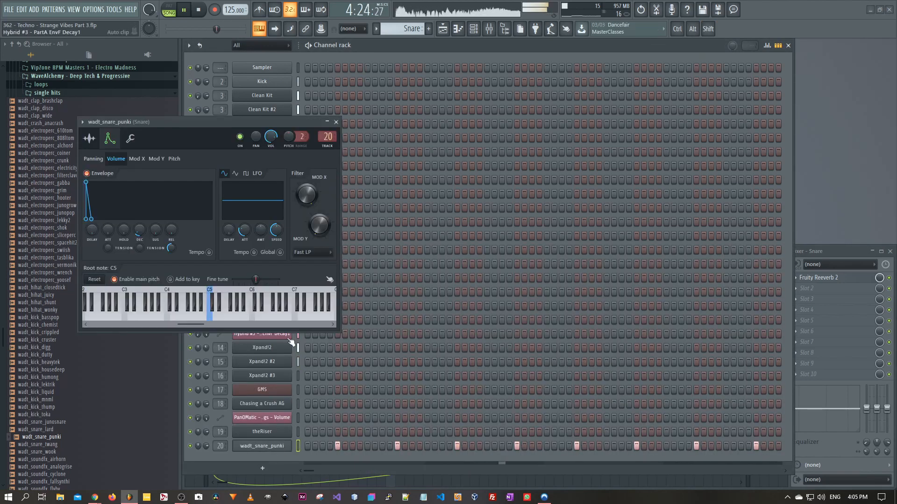
{"action": "left_click", "coordinate": [128, 139]}
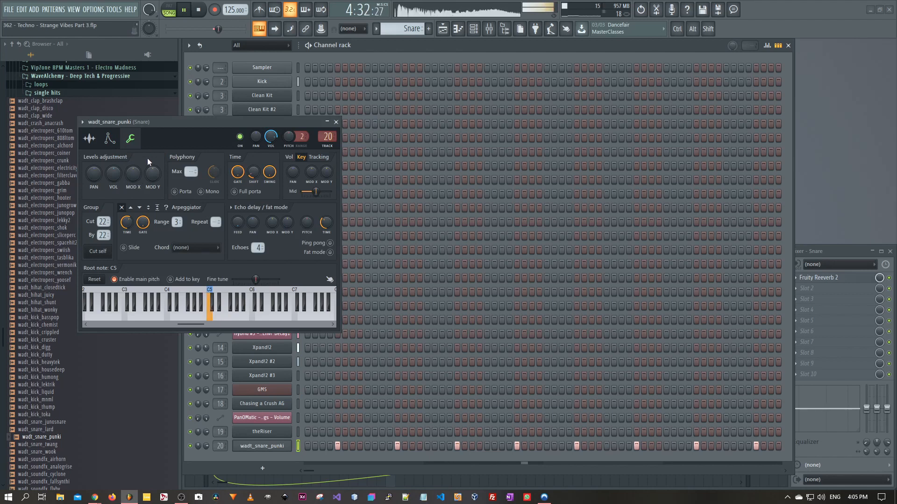
{"action": "left_click", "coordinate": [89, 139]}
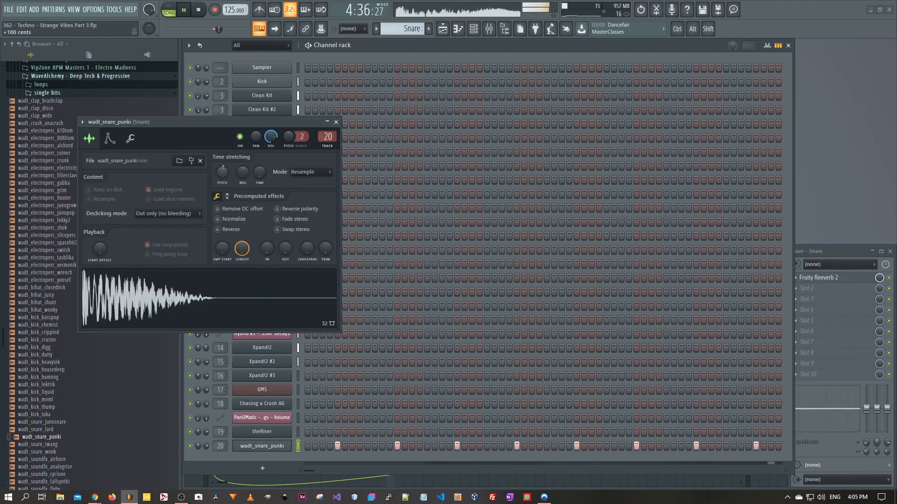
{"action": "left_click_drag", "start_coordinate": [221, 178], "coordinate": [223, 177]}
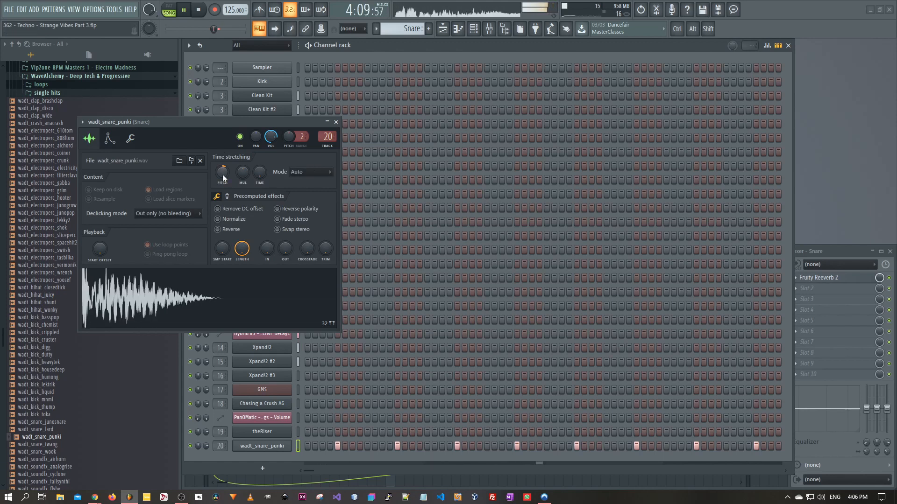
{"action": "left_click_drag", "start_coordinate": [222, 178], "coordinate": [223, 176]}
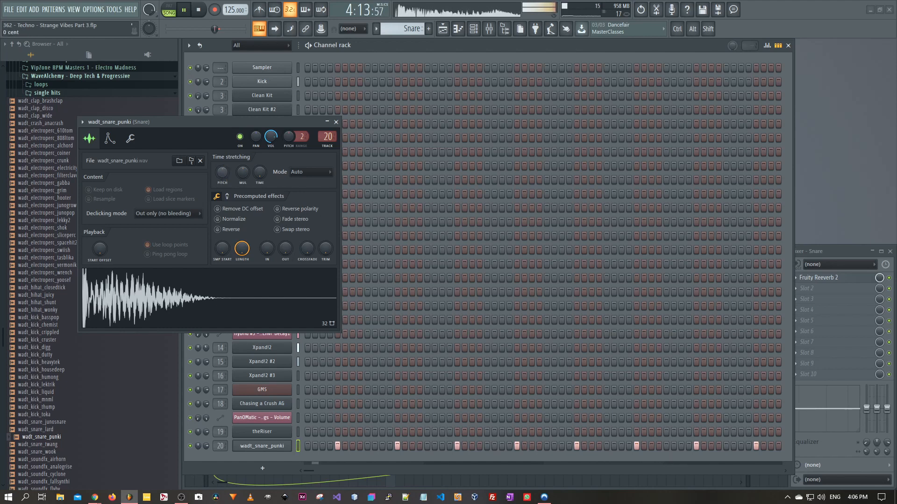
{"action": "left_click_drag", "start_coordinate": [222, 178], "coordinate": [223, 176]}
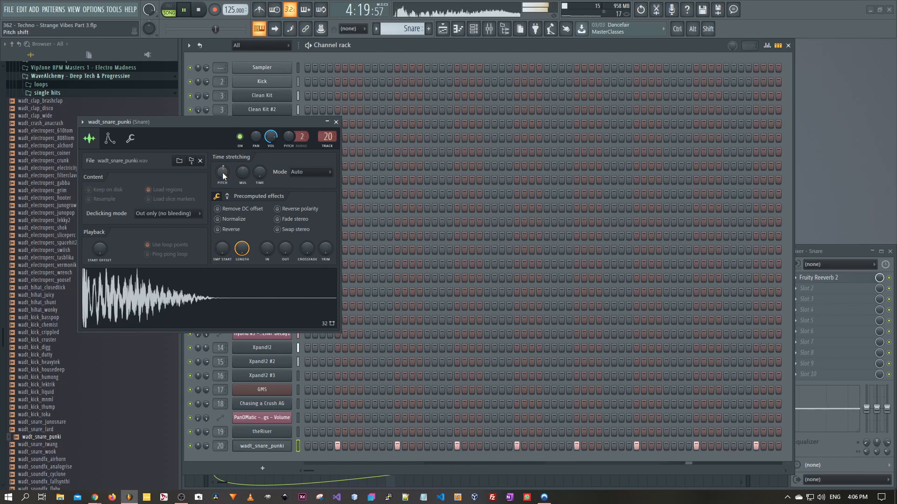
{"action": "left_click", "coordinate": [336, 122]}
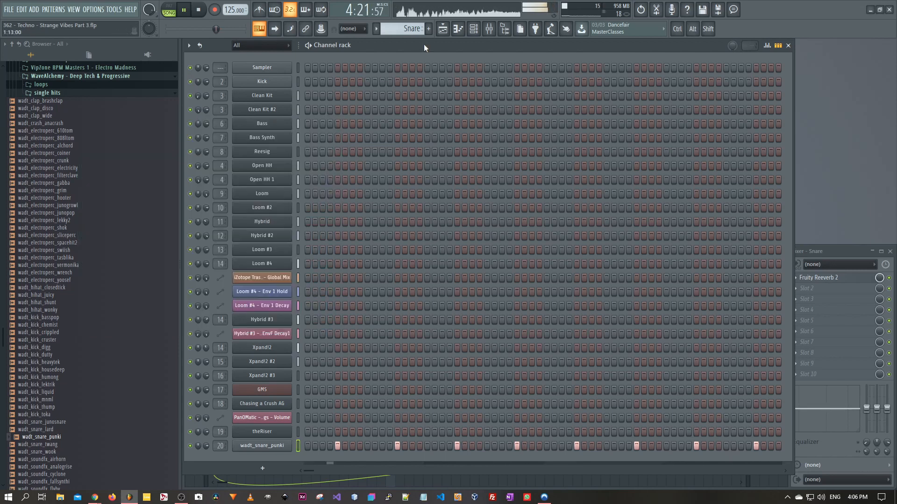
Clear the playlist's loop selection over bars 129 to 145 and play the arrangement from about bar 119
{"action": "left_click", "coordinate": [442, 28]}
{"action": "left_click", "coordinate": [683, 64], "text": "ctrl"}
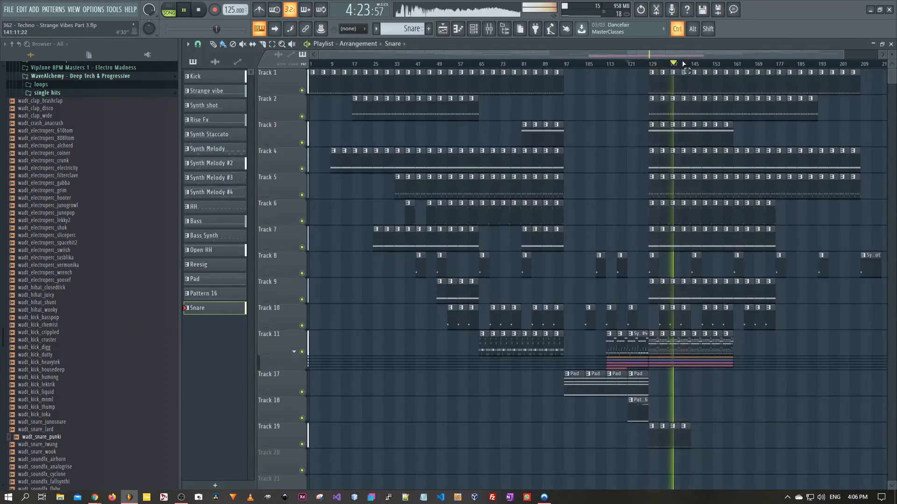
{"action": "scroll", "coordinate": [704, 434], "scroll_direction": "up", "scroll_amount": 6}
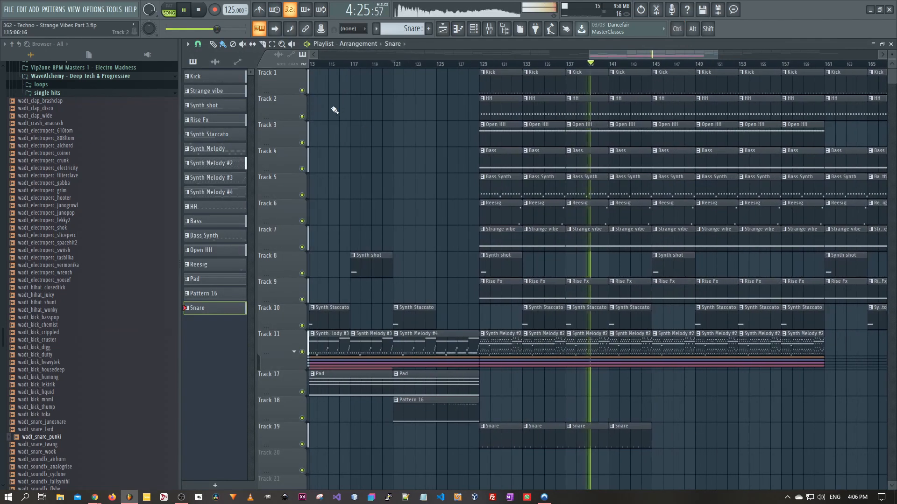
{"action": "left_click", "coordinate": [380, 65]}
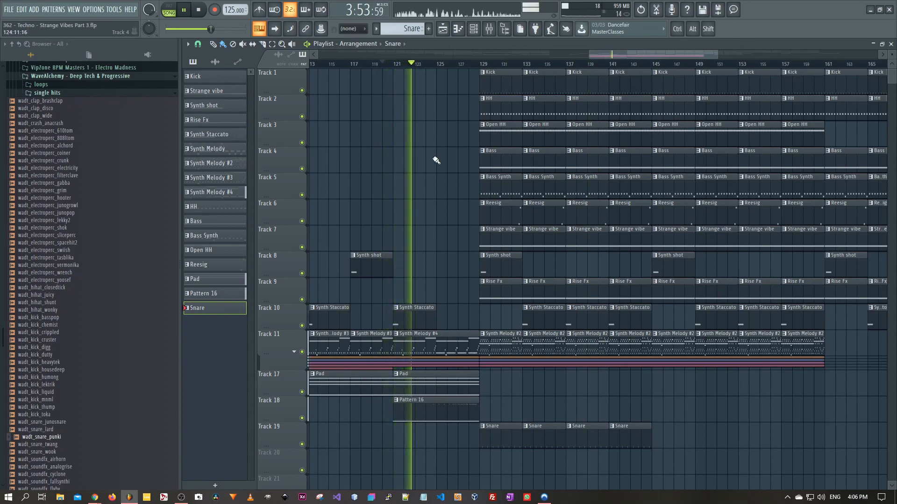
Narrow the browser to give the playlist more room and follow the playback through the section starting at bar 129
{"action": "left_click_drag", "start_coordinate": [447, 170], "coordinate": [410, 197]}
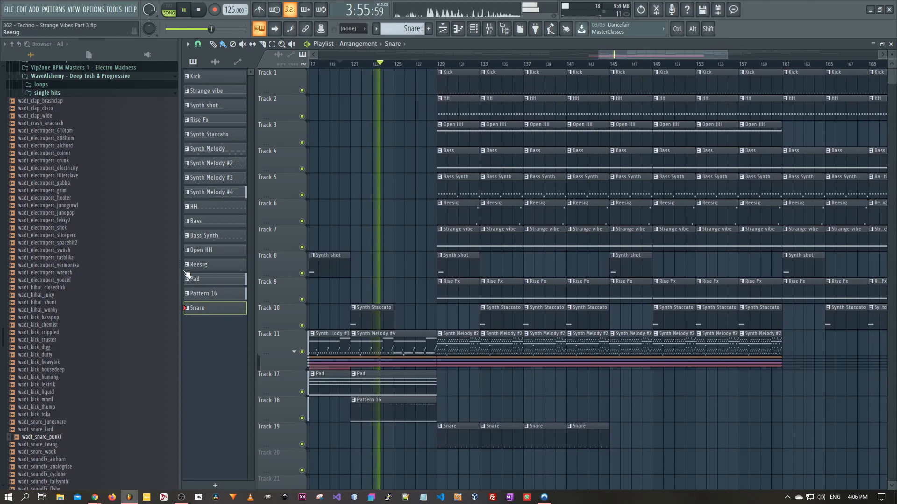
{"action": "left_click_drag", "start_coordinate": [179, 271], "coordinate": [127, 272]}
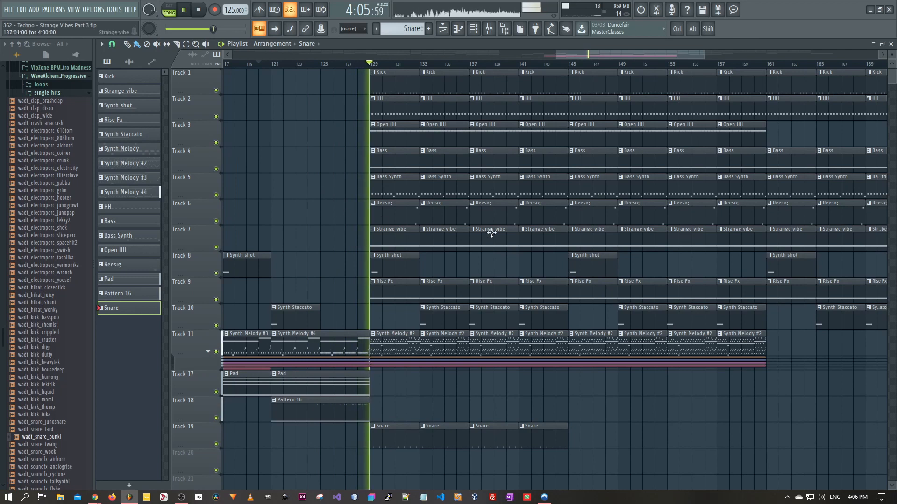
{"action": "scroll", "coordinate": [504, 238], "scroll_direction": "up", "scroll_amount": 4, "text": "ctrl"}
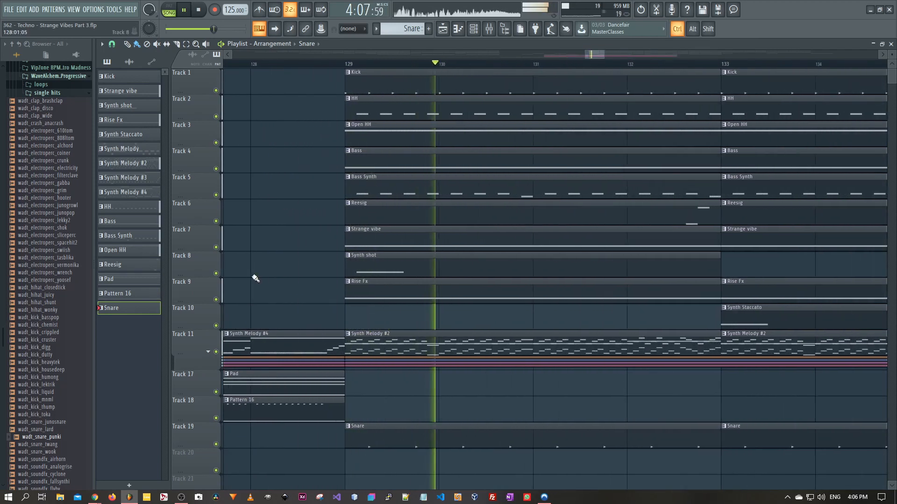
{"action": "scroll", "coordinate": [255, 281], "scroll_direction": "down", "scroll_amount": 4, "text": "ctrl"}
{"action": "scroll", "coordinate": [441, 262], "scroll_direction": "down", "scroll_amount": 3, "text": "ctrl"}
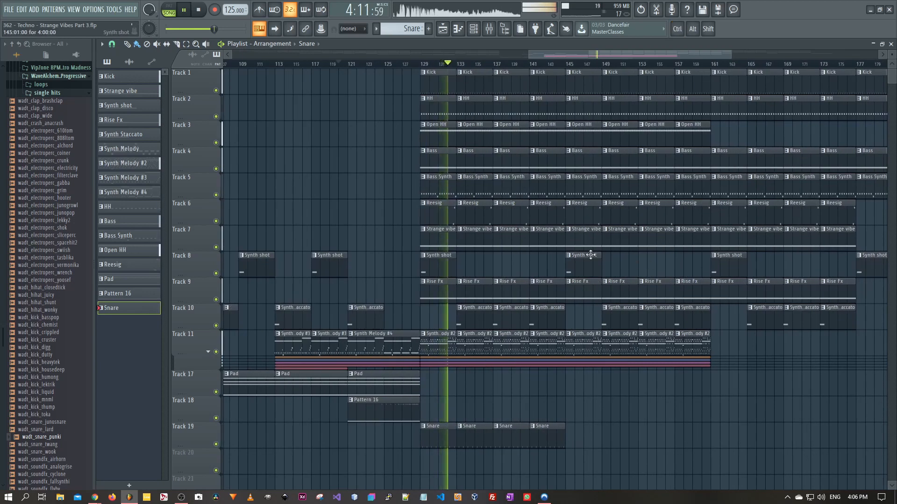
{"action": "scroll", "coordinate": [540, 260], "scroll_direction": "right", "scroll_amount": 3}
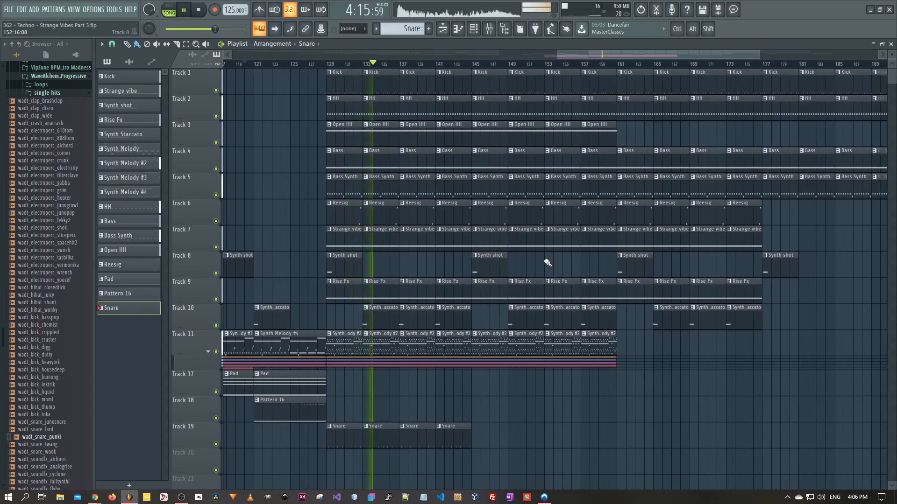
Bring up the channel rack and the mixer, and open the Fruity Reeverb 2 effect
{"action": "key", "text": "F6"}
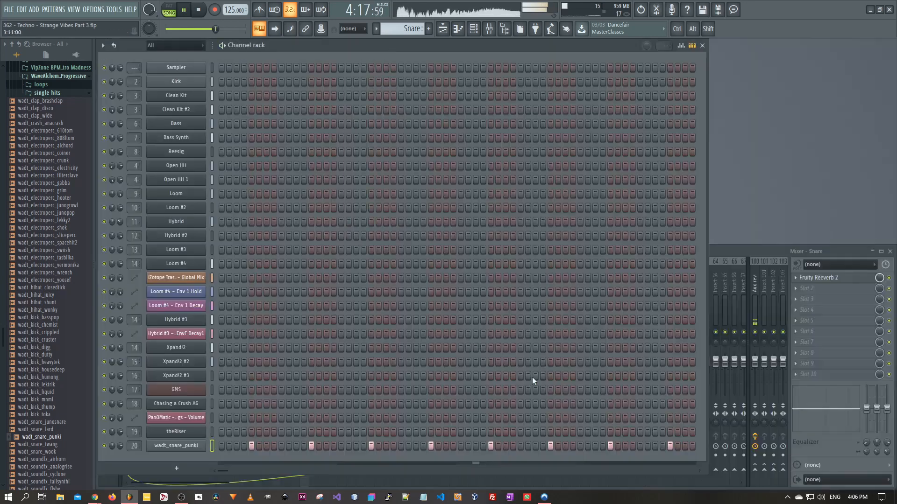
{"action": "key", "text": "F9"}
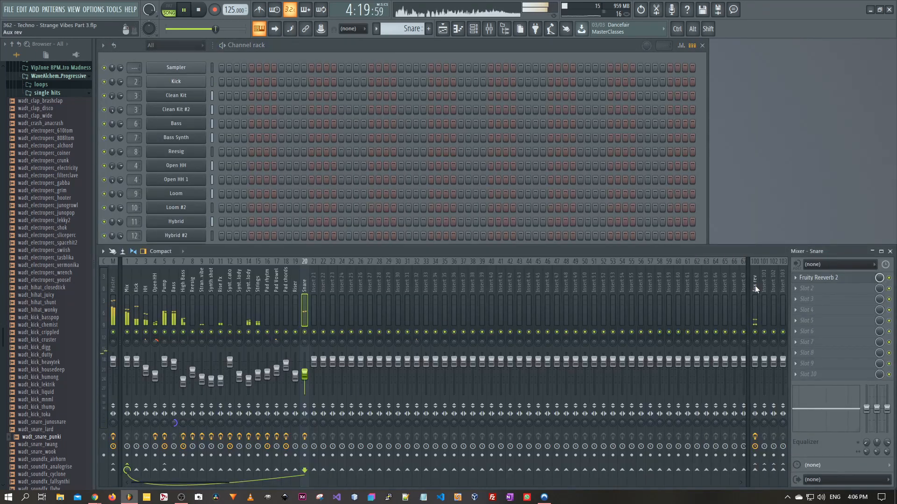
{"action": "left_click", "coordinate": [830, 286]}
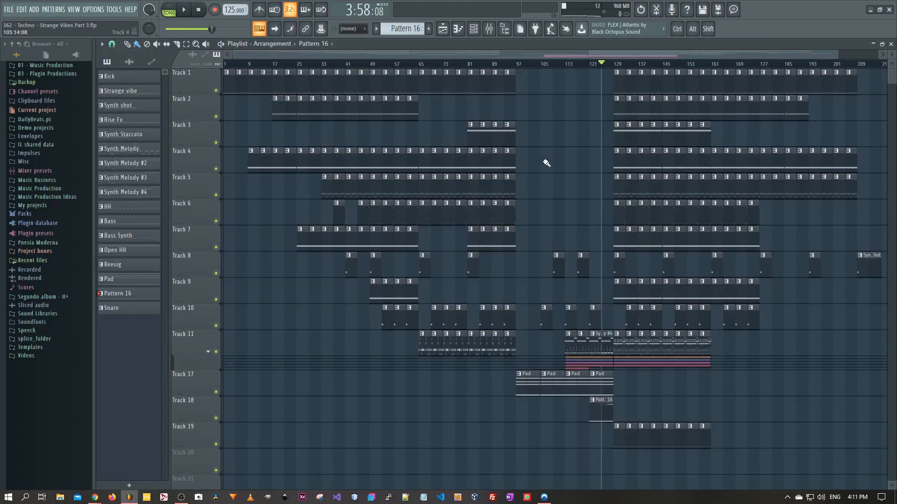
Move the playlist's playback position to bar 121 and look over the whole arrangement
{"action": "left_click_drag", "start_coordinate": [578, 192], "coordinate": [439, 231]}
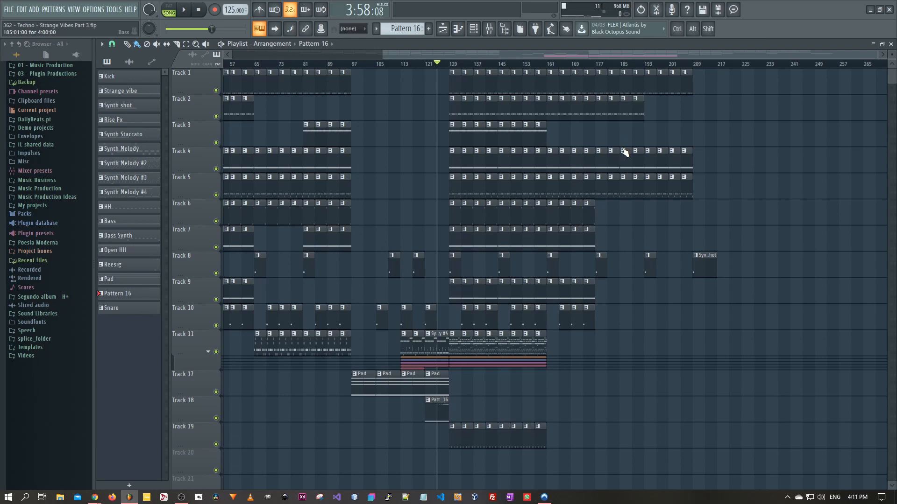
{"action": "scroll", "coordinate": [443, 128], "scroll_direction": "up", "scroll_amount": 3}
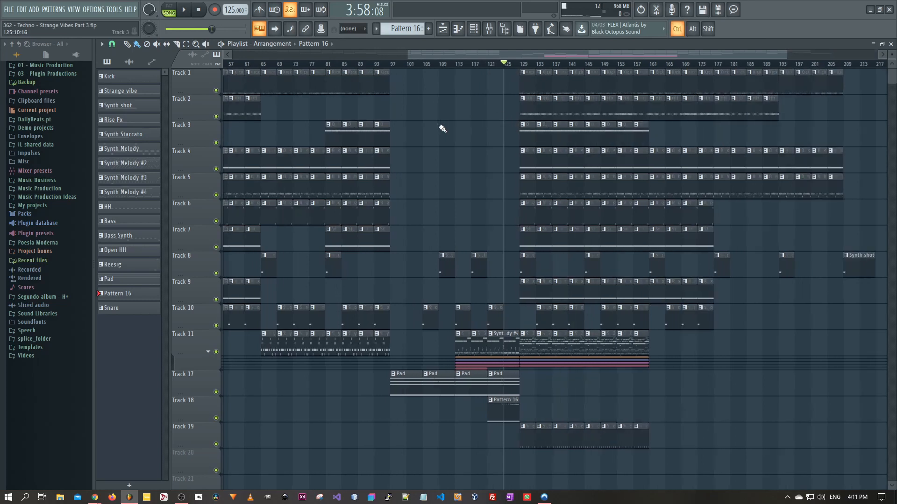
{"action": "left_click_drag", "start_coordinate": [519, 138], "coordinate": [477, 136]}
{"action": "left_click", "coordinate": [444, 64]}
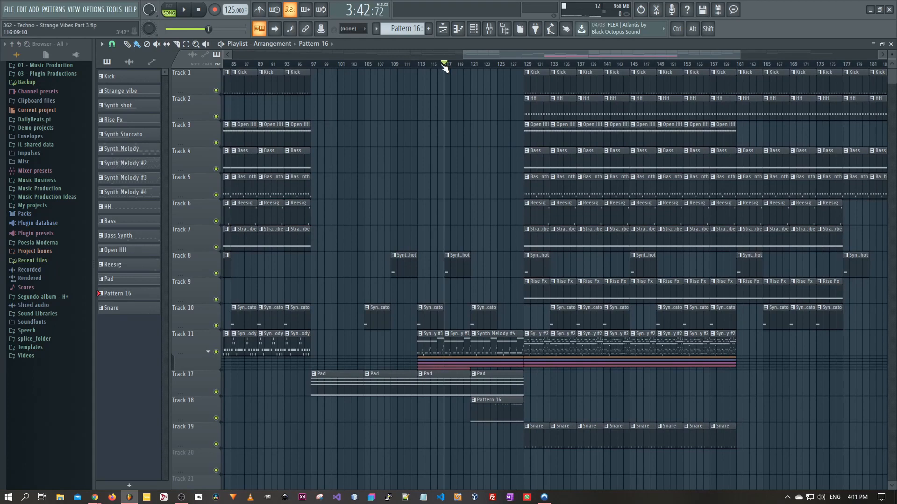
{"action": "left_click_drag", "start_coordinate": [463, 65], "coordinate": [470, 65]}
{"action": "left_click_drag", "start_coordinate": [480, 136], "coordinate": [317, 160]}
{"action": "scroll", "coordinate": [514, 180], "scroll_direction": "down", "scroll_amount": 5}
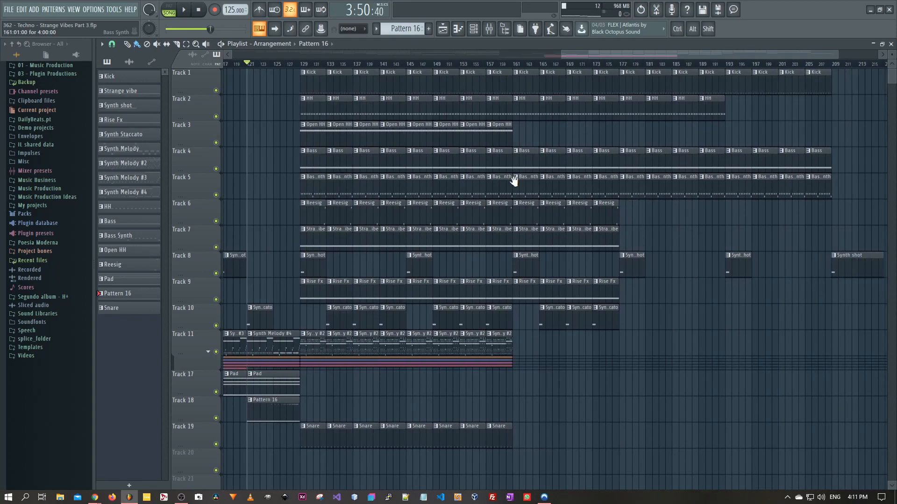
{"action": "scroll", "coordinate": [619, 213], "scroll_direction": "down", "scroll_amount": 1}
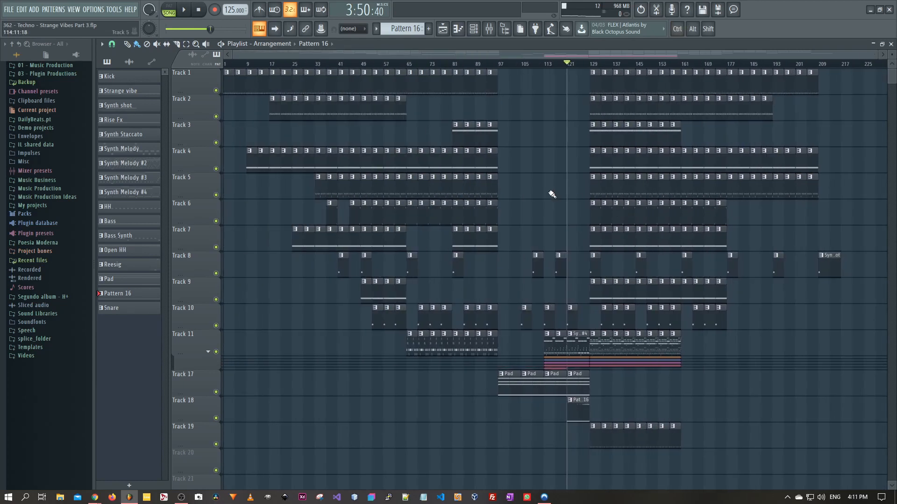
{"action": "left_click_drag", "start_coordinate": [552, 192], "coordinate": [528, 194]}
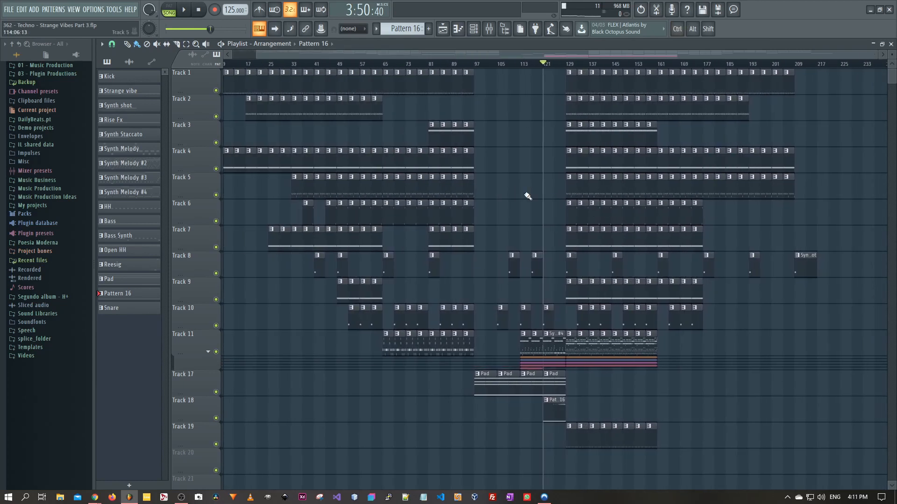
{"action": "left_click_drag", "start_coordinate": [420, 56], "coordinate": [355, 55]}
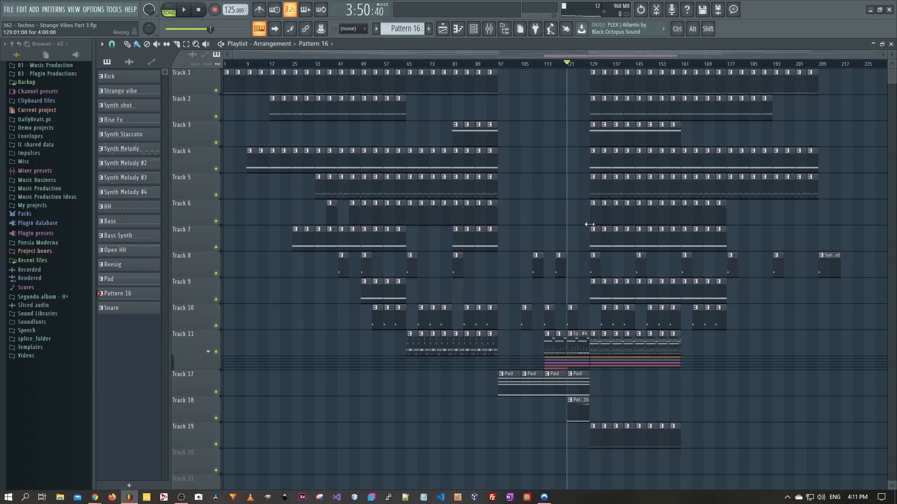
Highlight the Synth Melody clips on Track 11 between bars 113 and 161, clear the selection, and examine the transition at bar 129
{"action": "scroll", "coordinate": [611, 380], "scroll_direction": "up", "scroll_amount": 3}
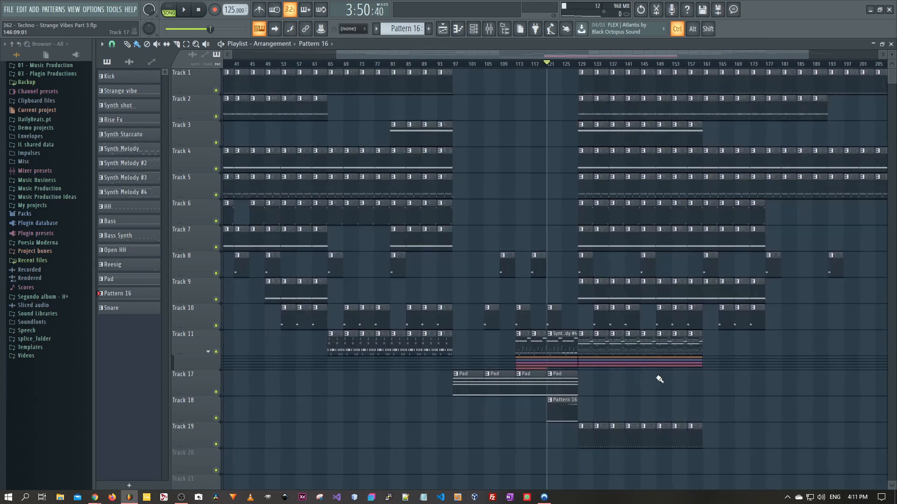
{"action": "left_click_drag", "start_coordinate": [734, 337], "coordinate": [529, 350]}
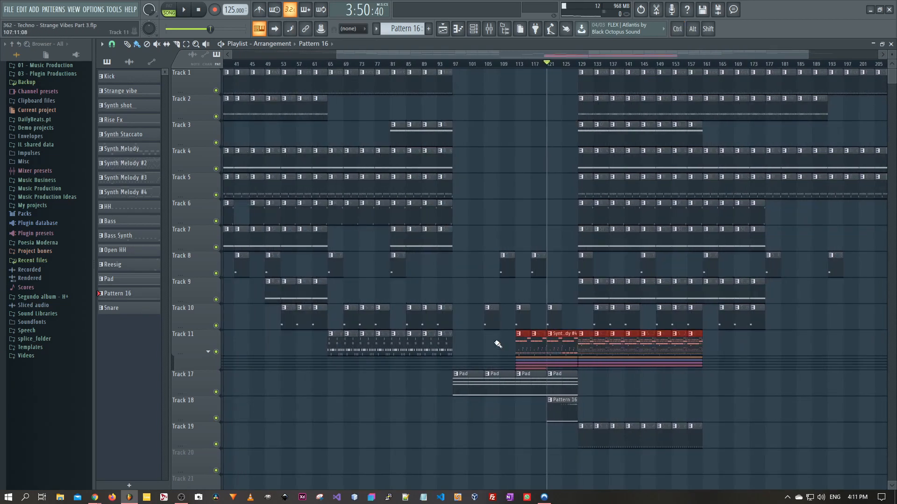
{"action": "key", "text": "ctrl+d"}
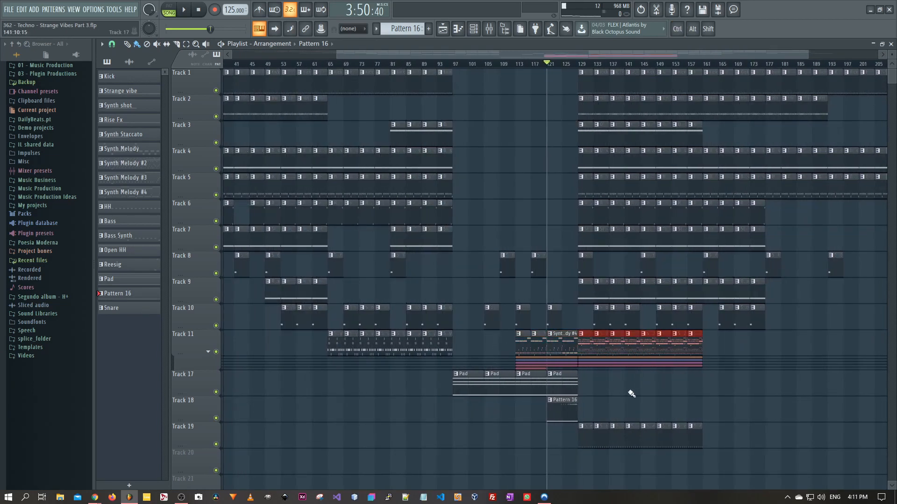
{"action": "scroll", "coordinate": [617, 393], "scroll_direction": "up", "scroll_amount": 4}
{"action": "scroll", "coordinate": [616, 392], "scroll_direction": "down", "scroll_amount": 4}
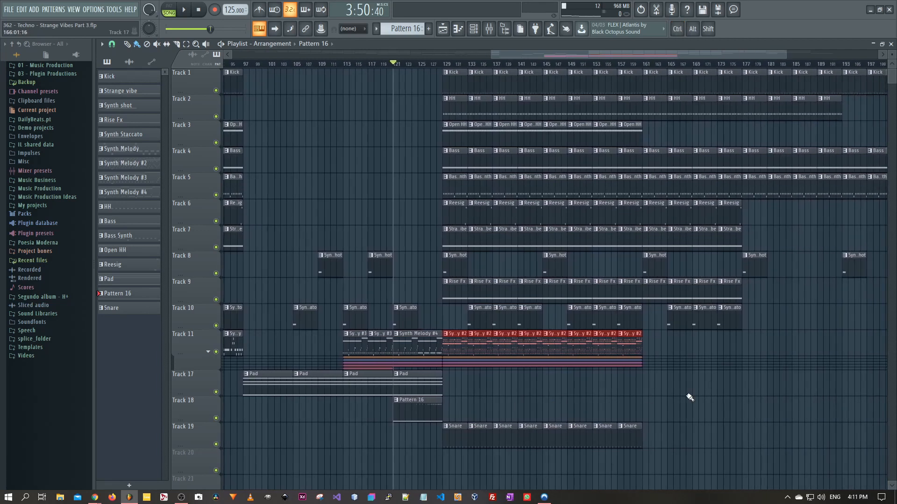
{"action": "left_click_drag", "start_coordinate": [671, 346], "coordinate": [441, 350], "text": "ctrl"}
{"action": "right_click", "coordinate": [491, 409]}
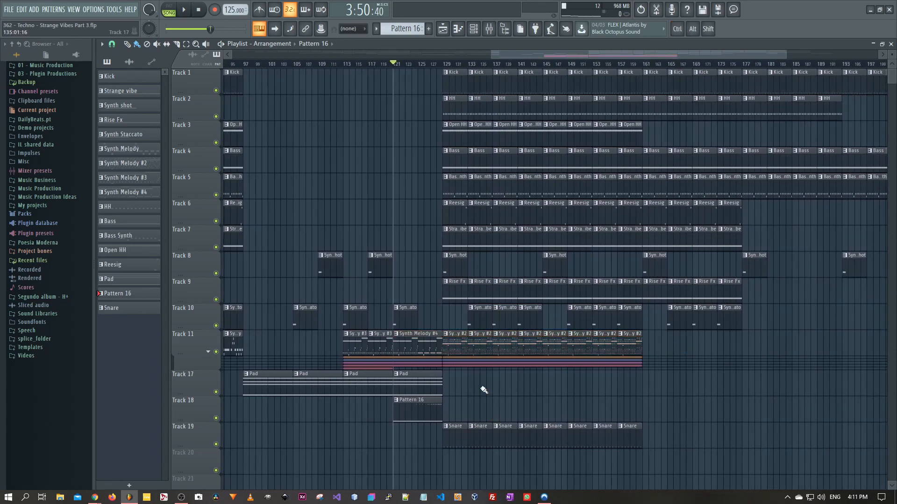
{"action": "left_click_drag", "start_coordinate": [330, 344], "coordinate": [511, 370], "text": "ctrl"}
{"action": "left_click", "coordinate": [542, 398], "text": "ctrl"}
{"action": "scroll", "coordinate": [450, 376], "scroll_direction": "up", "scroll_amount": 3, "text": "ctrl"}
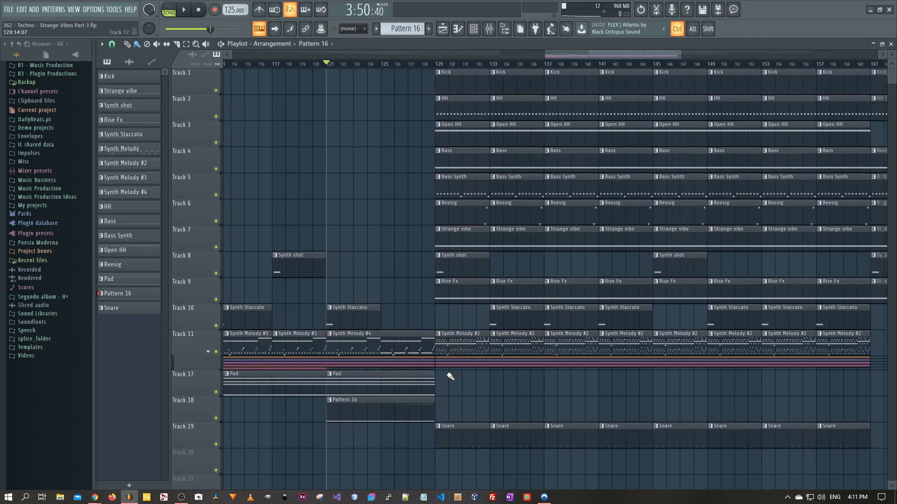
{"action": "scroll", "coordinate": [449, 377], "scroll_direction": "down", "scroll_amount": 2, "text": "ctrl"}
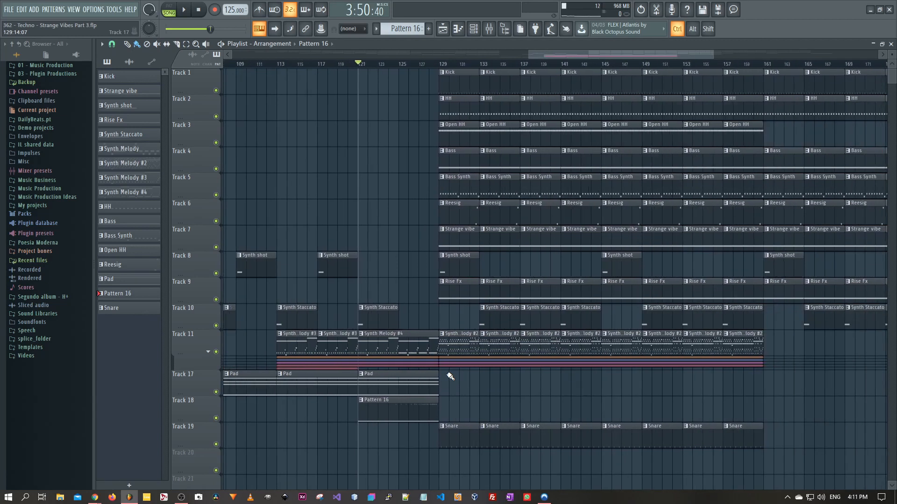
{"action": "scroll", "coordinate": [450, 377], "scroll_direction": "down", "scroll_amount": 2, "text": "ctrl"}
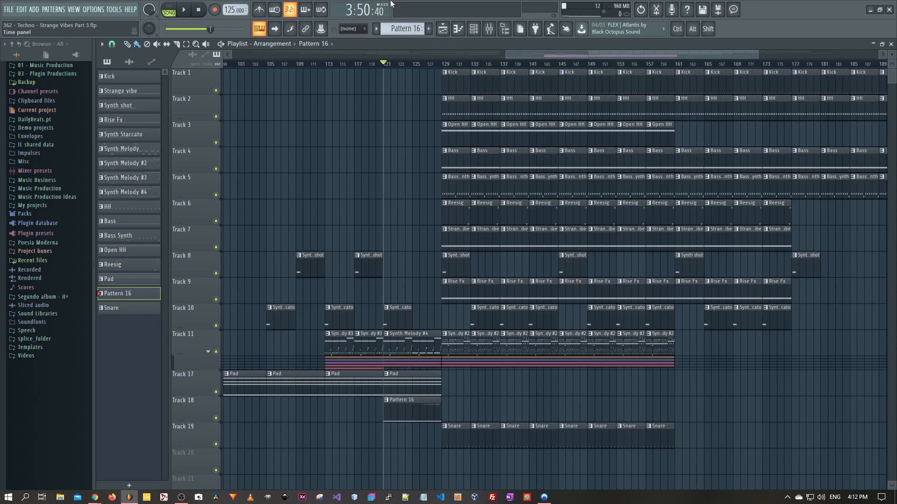
Rename Pattern 16 as Riser Snare
{"action": "middle_click", "coordinate": [408, 30]}
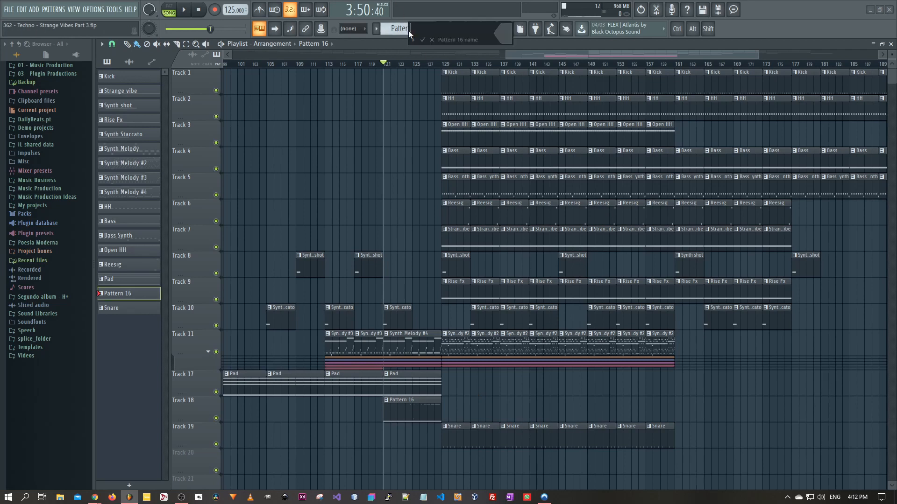
{"action": "type", "text": "Riser Snare"}
{"action": "key", "text": "Return"}
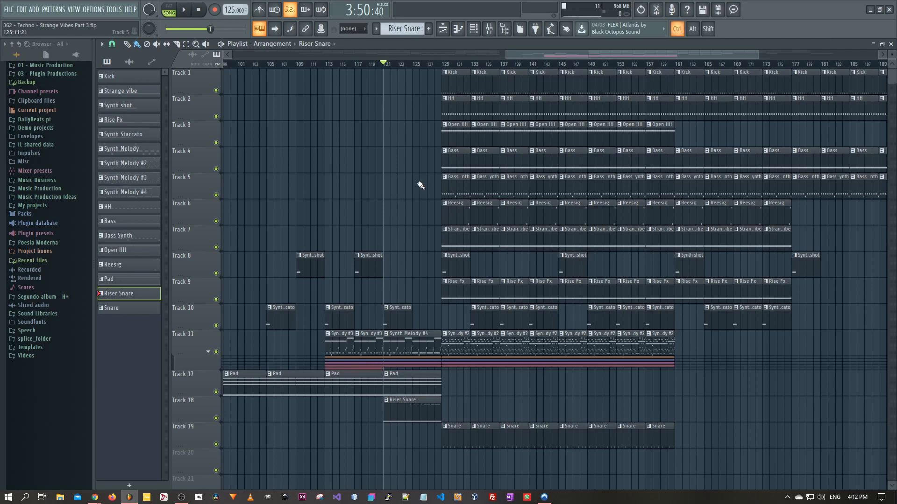
{"action": "left_click_drag", "start_coordinate": [420, 185], "coordinate": [405, 246]}
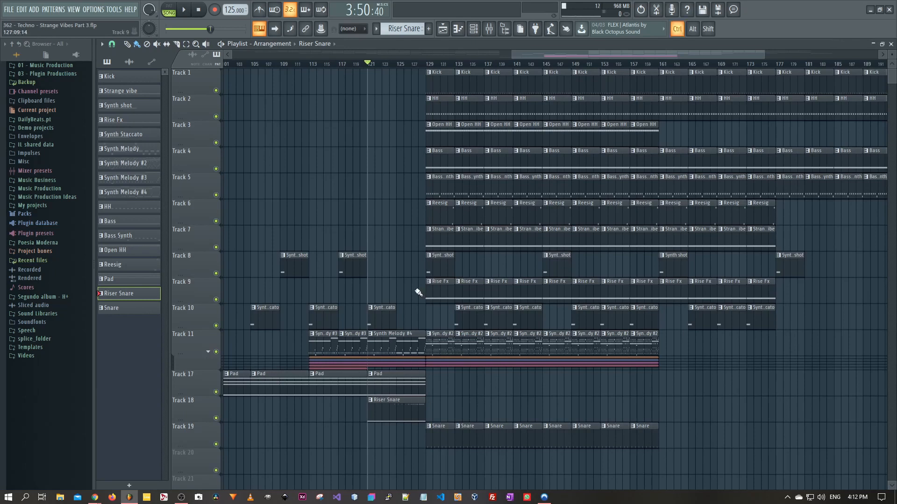
{"action": "scroll", "coordinate": [374, 206], "scroll_direction": "down", "scroll_amount": 1}
{"action": "scroll", "coordinate": [374, 206], "scroll_direction": "down", "scroll_amount": 3}
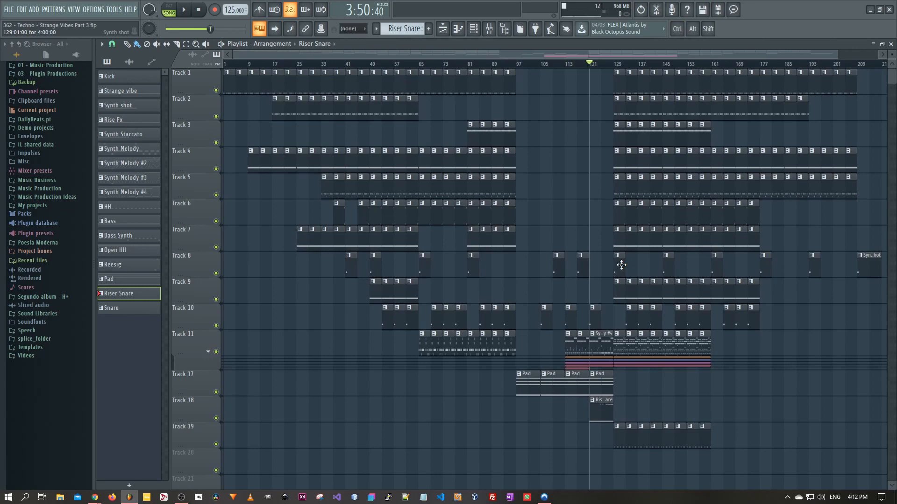
{"action": "scroll", "coordinate": [659, 271], "scroll_direction": "up", "scroll_amount": 2}
{"action": "scroll", "coordinate": [609, 282], "scroll_direction": "up", "scroll_amount": 2}
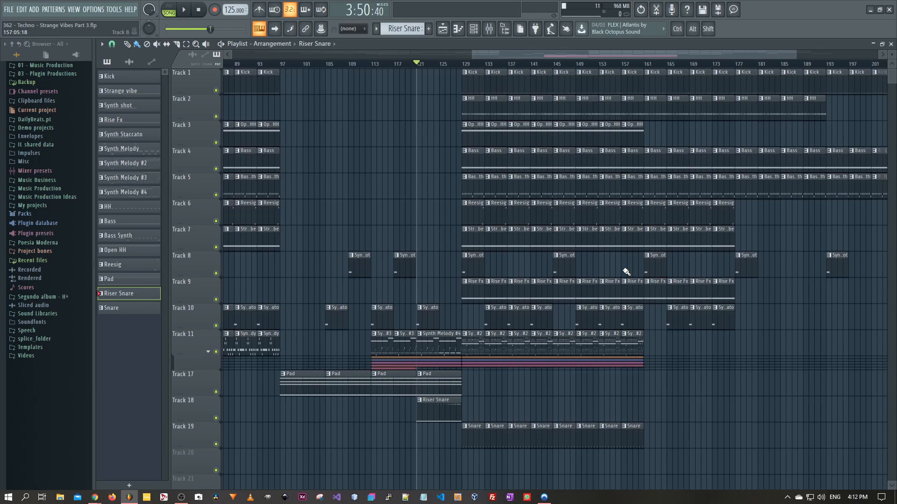
{"action": "scroll", "coordinate": [540, 274], "scroll_direction": "right", "scroll_amount": 2}
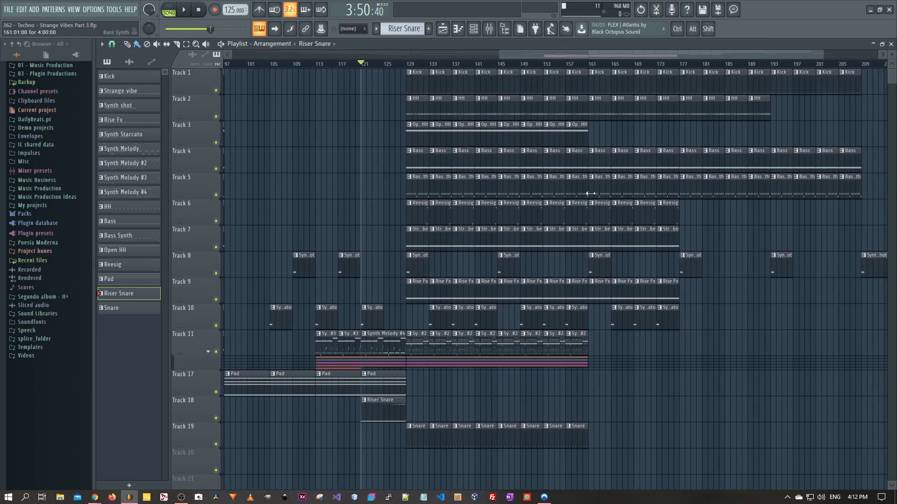